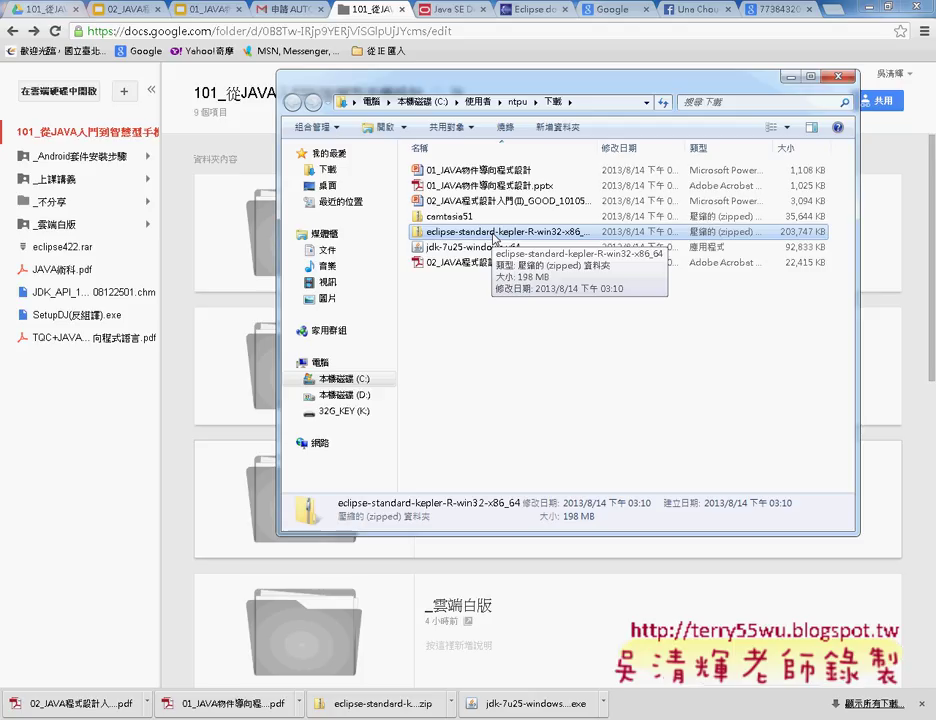
Minimize the browser and extract the eclipse-standard-kepler-R-win32-x86_64 archive from the downloads folder into its own folder on the desktop
right_click(493, 235)
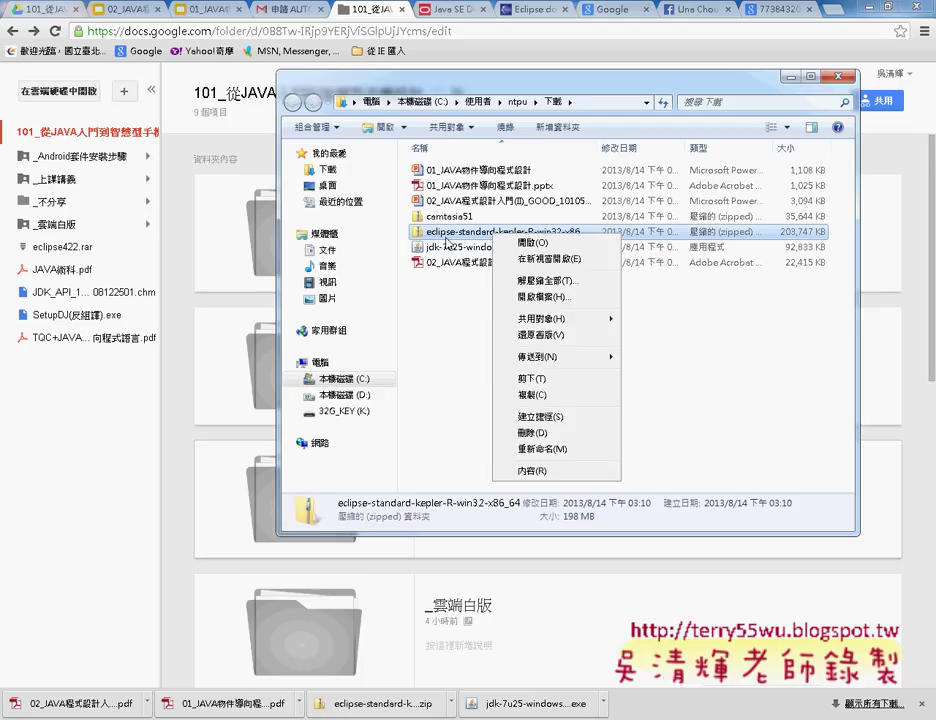
mouse_move(563, 322)
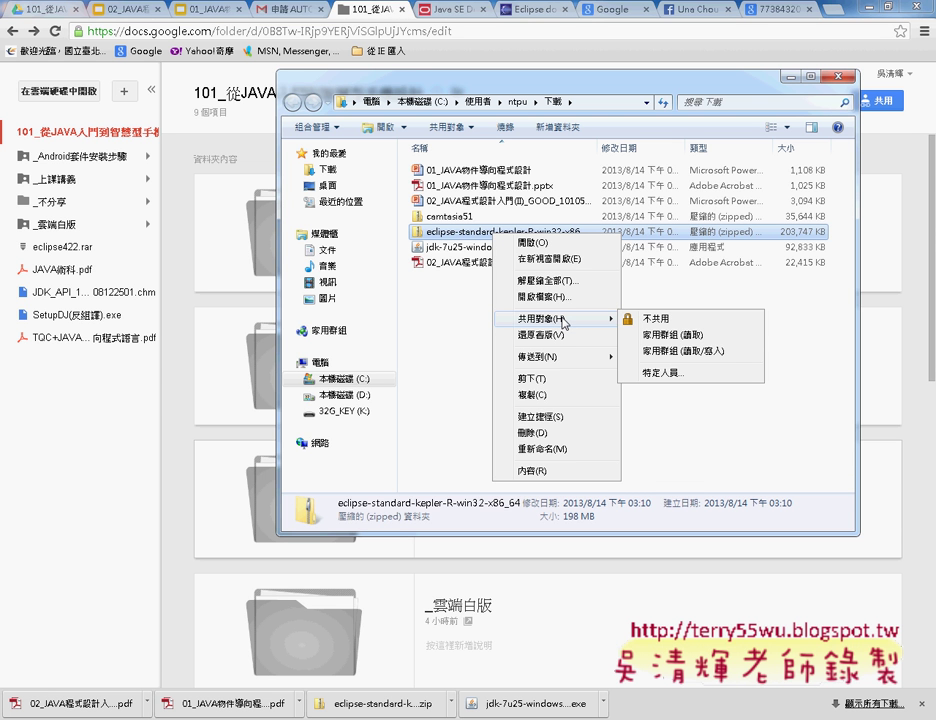
left_click(866, 12)
left_click(866, 12)
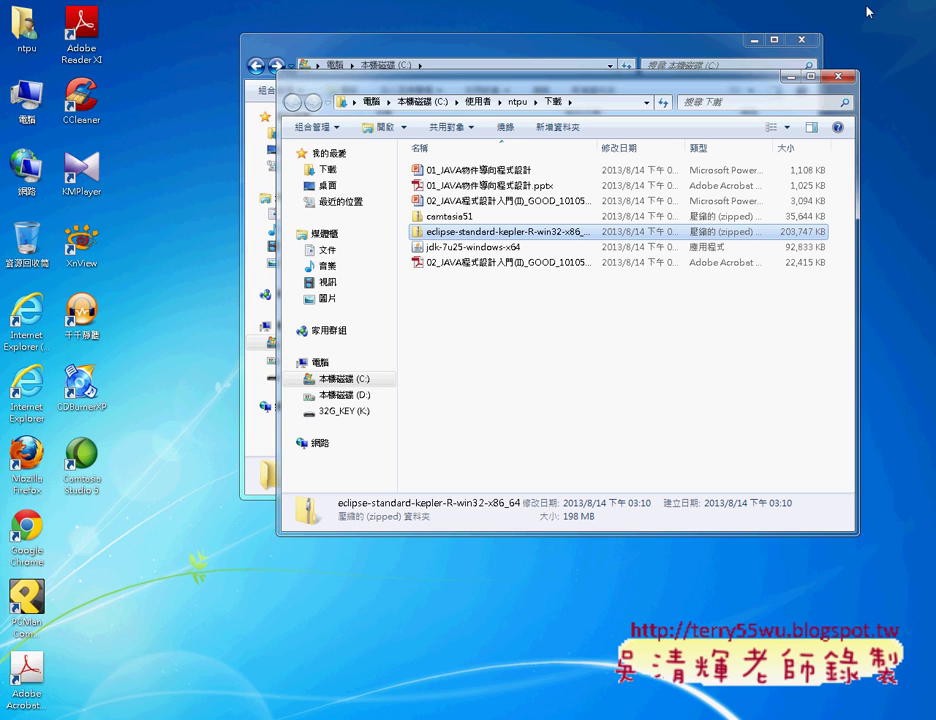
left_click_drag(480, 231, 108, 545)
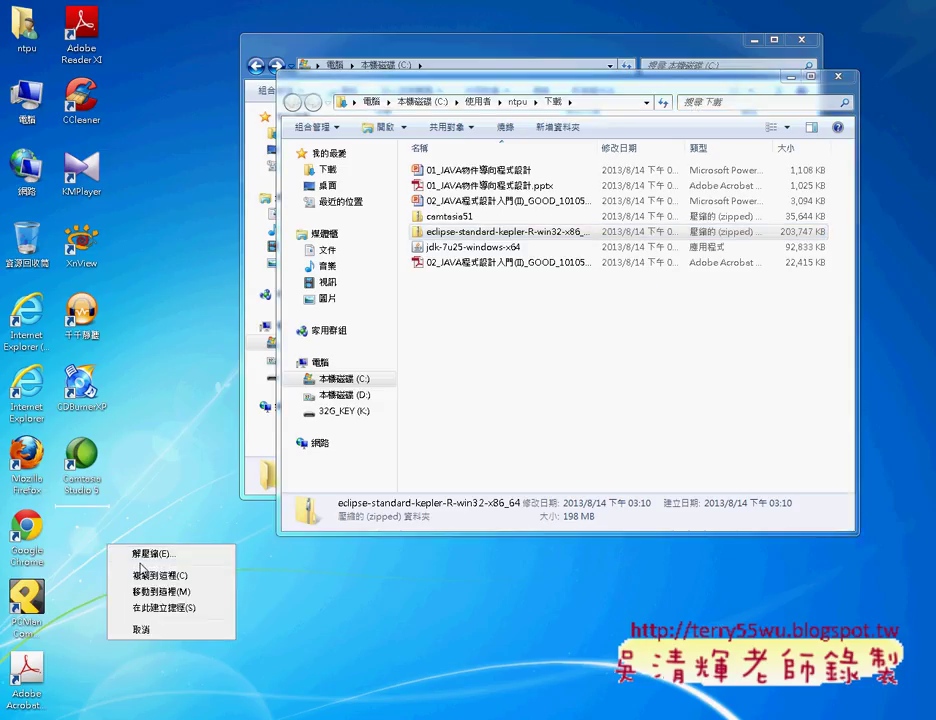
left_click(158, 552)
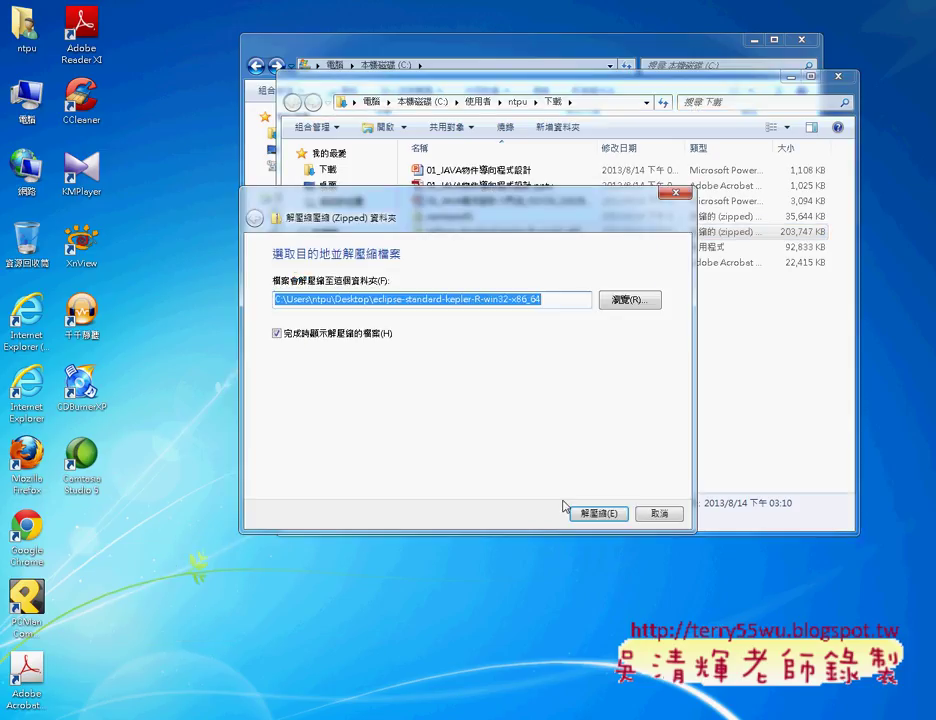
left_click(604, 515)
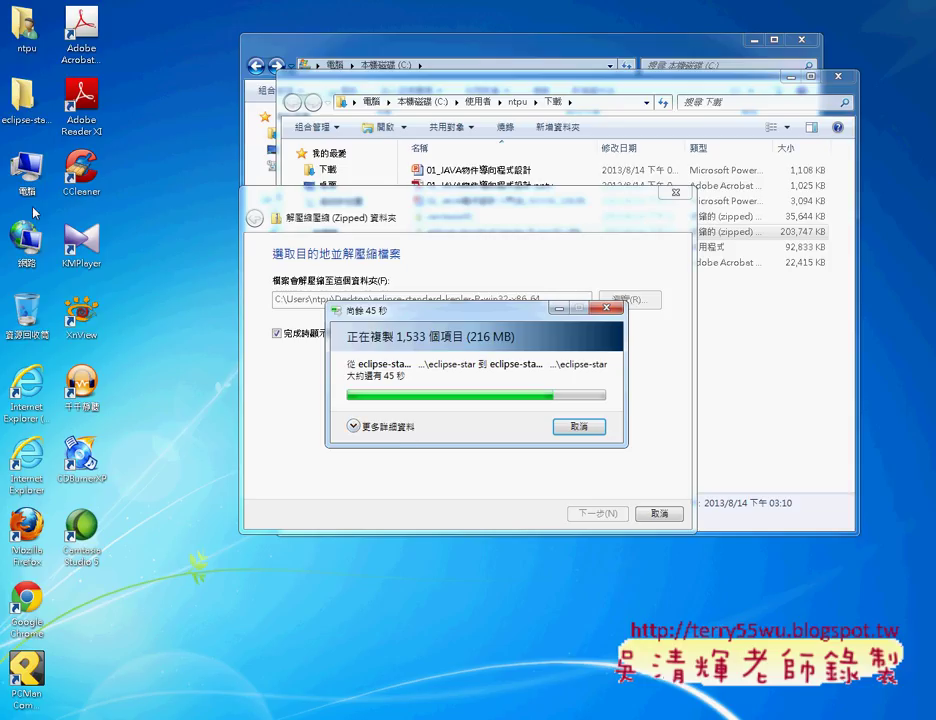
Open the eclipse subfolder of the partly extracted archive and try to launch the eclipse application, allowing the unverified publisher
left_click(468, 192)
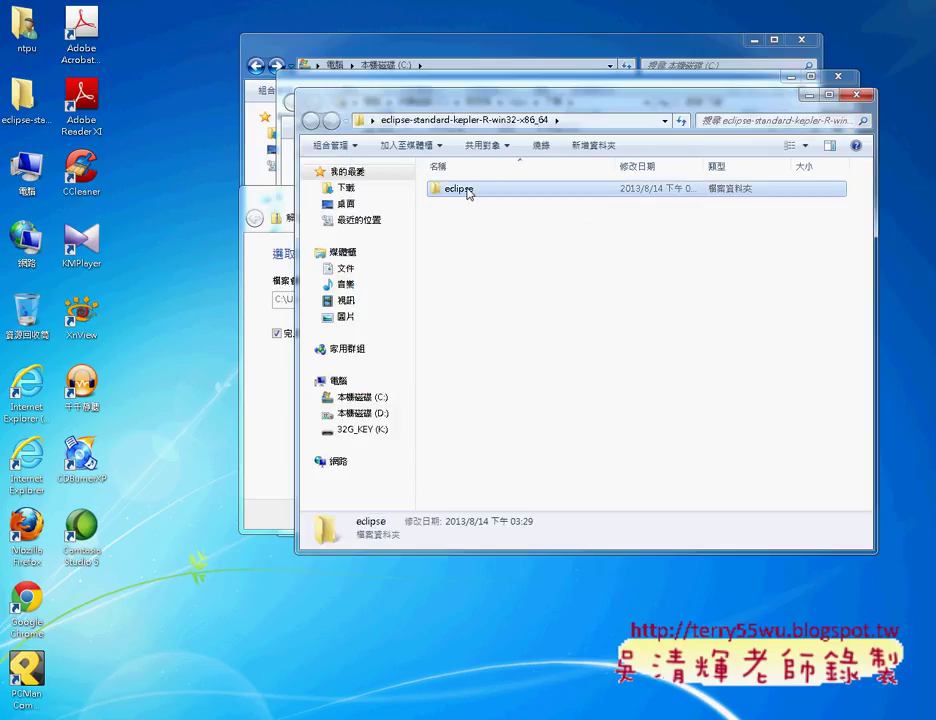
double_click(488, 200)
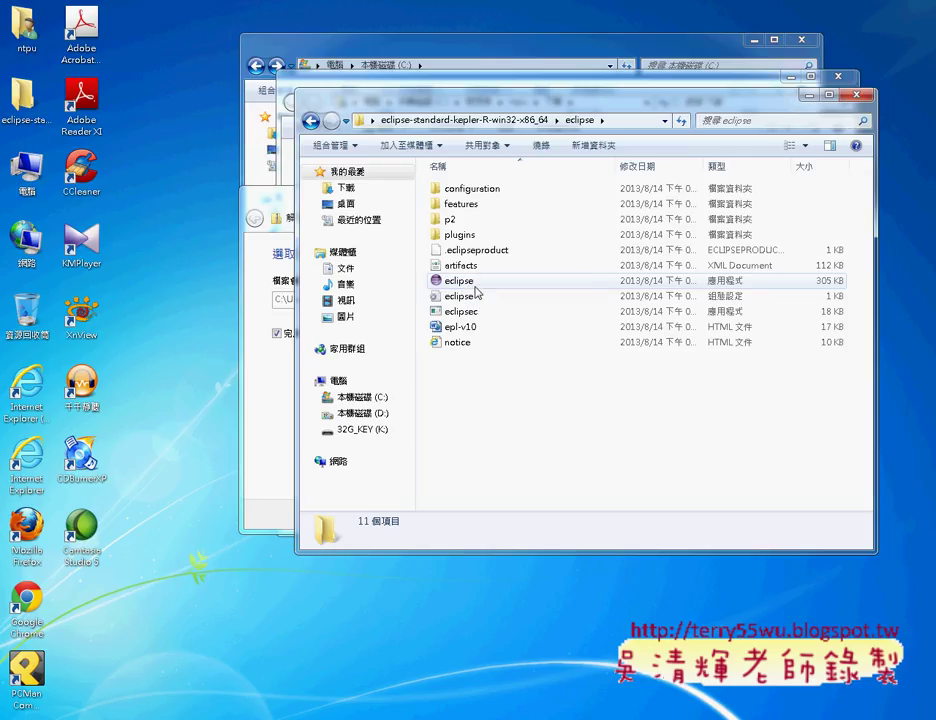
double_click(460, 282)
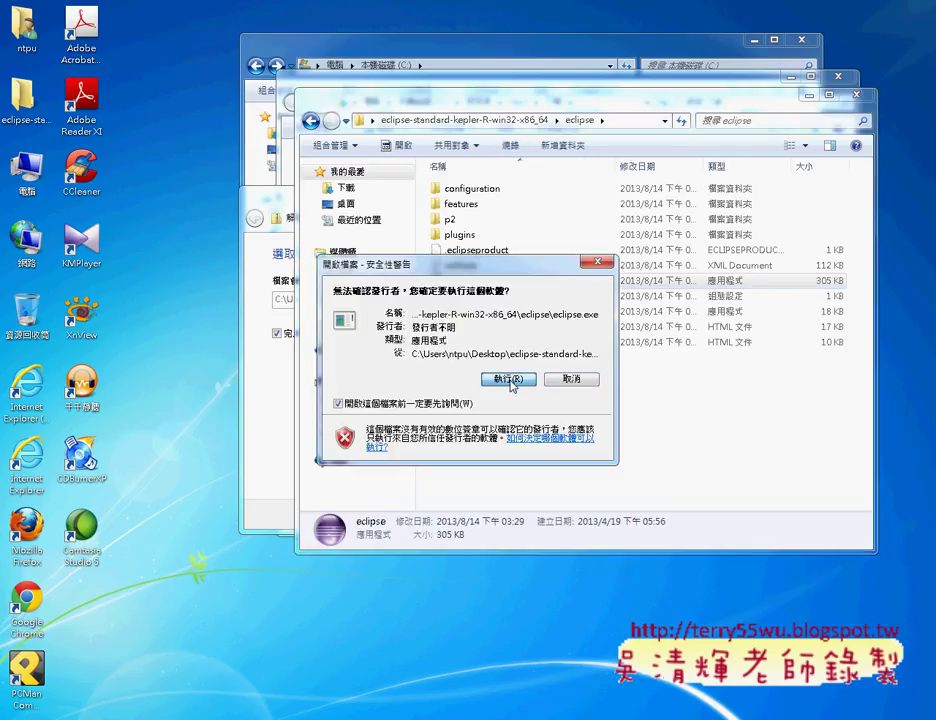
left_click(510, 381)
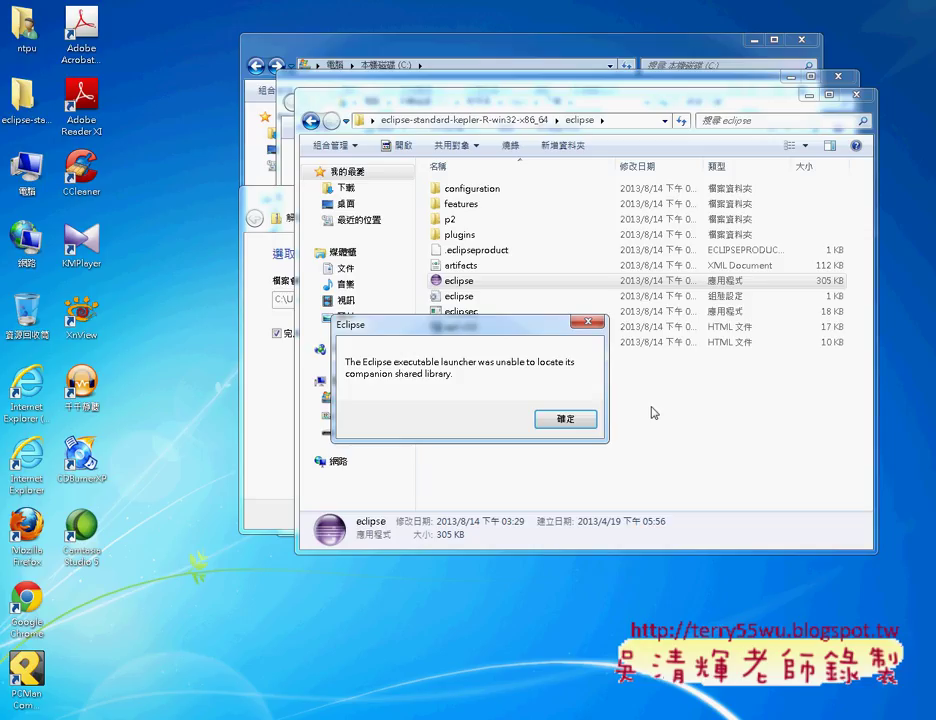
left_click(565, 420)
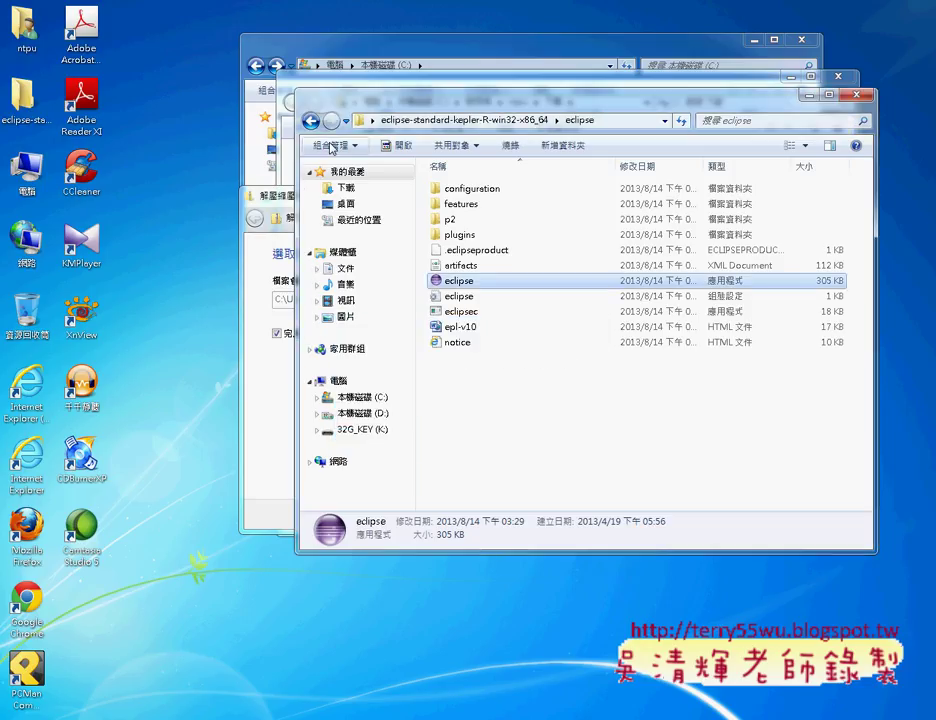
Close the duplicate window of the extracted folder and launch the eclipse application again, allowing it to run
left_click(283, 208)
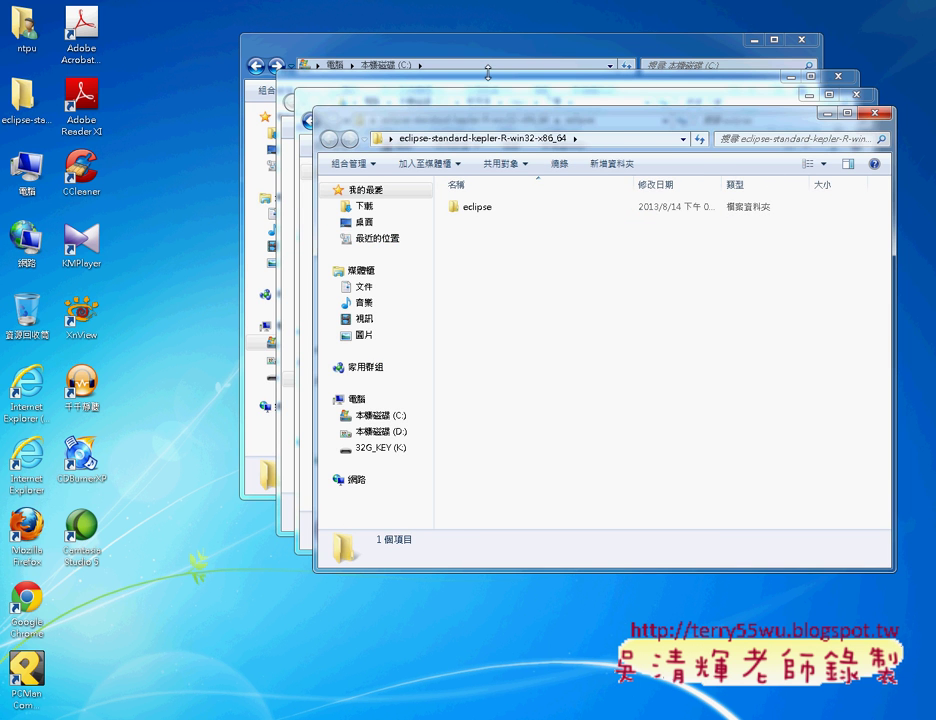
key("alt+F4")
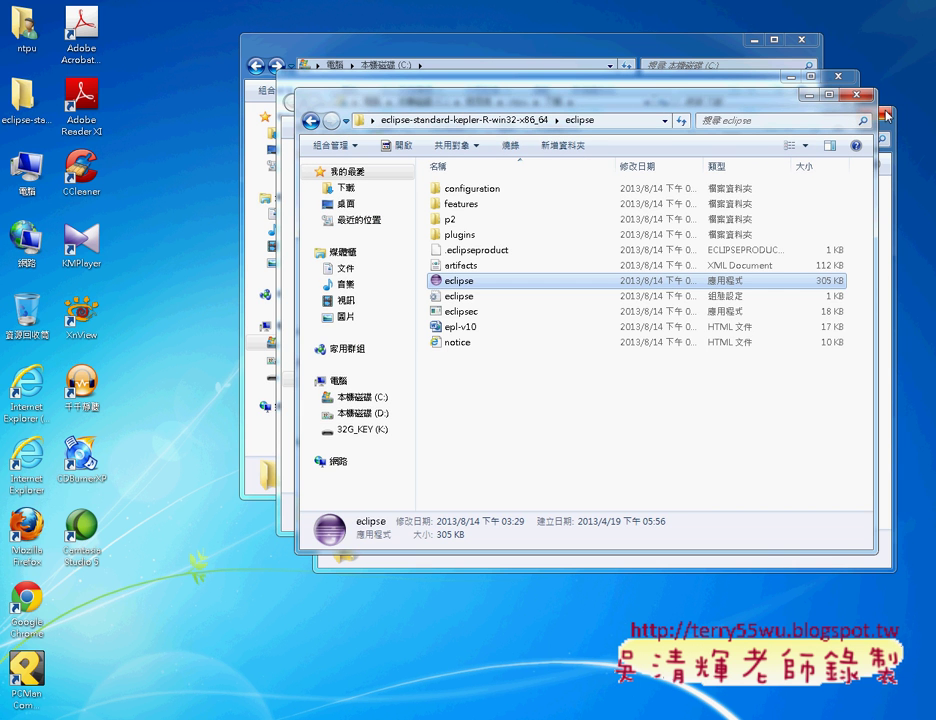
key("Return")
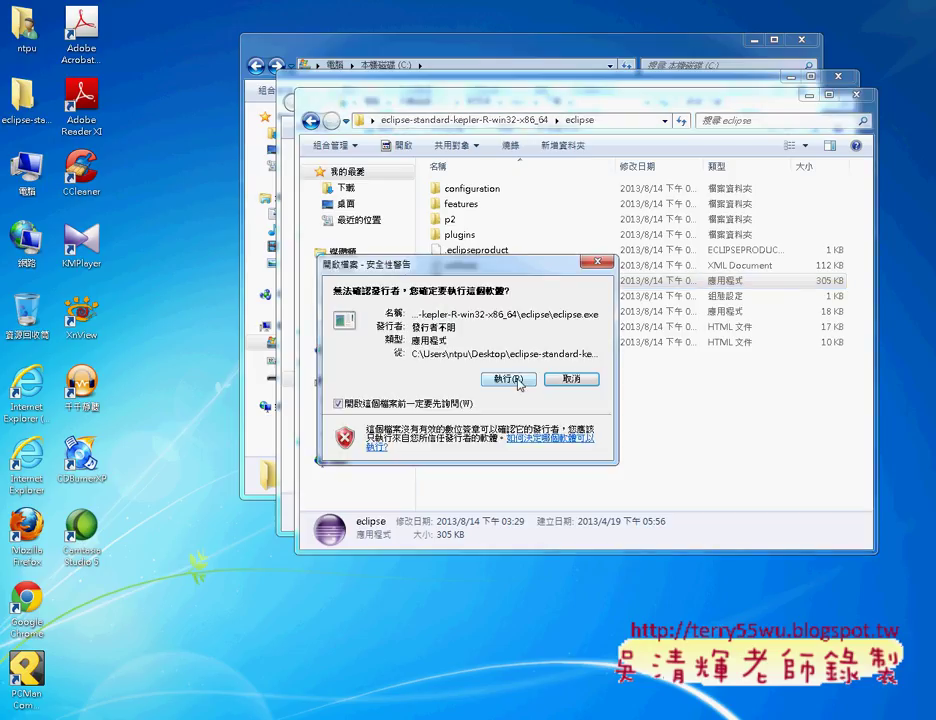
left_click(541, 382)
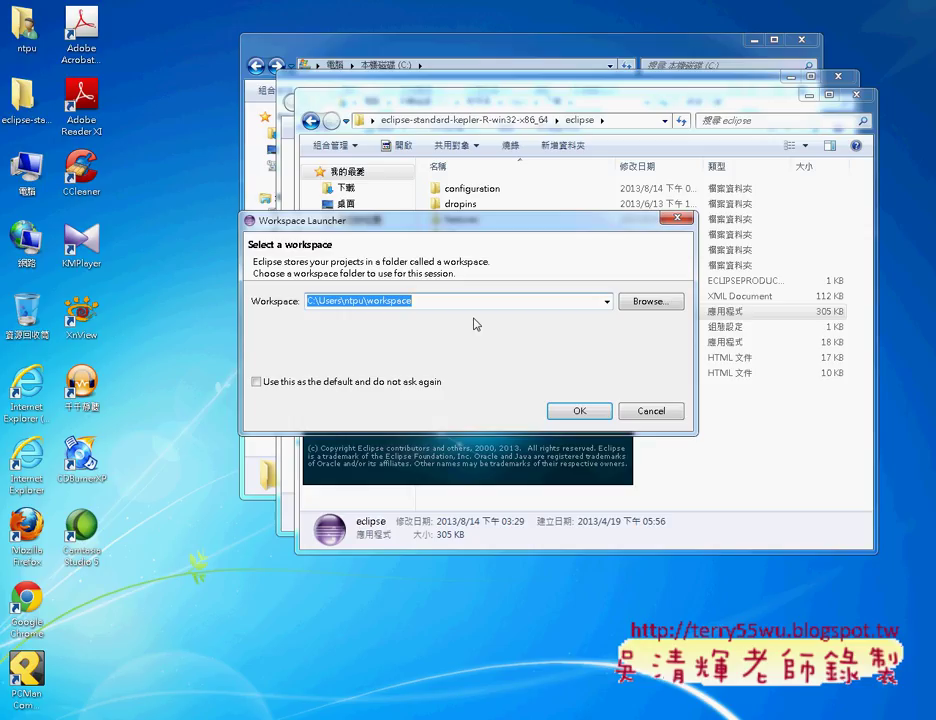
Set the Eclipse workspace to D:\JAVA and start the session with it
left_click(650, 301)
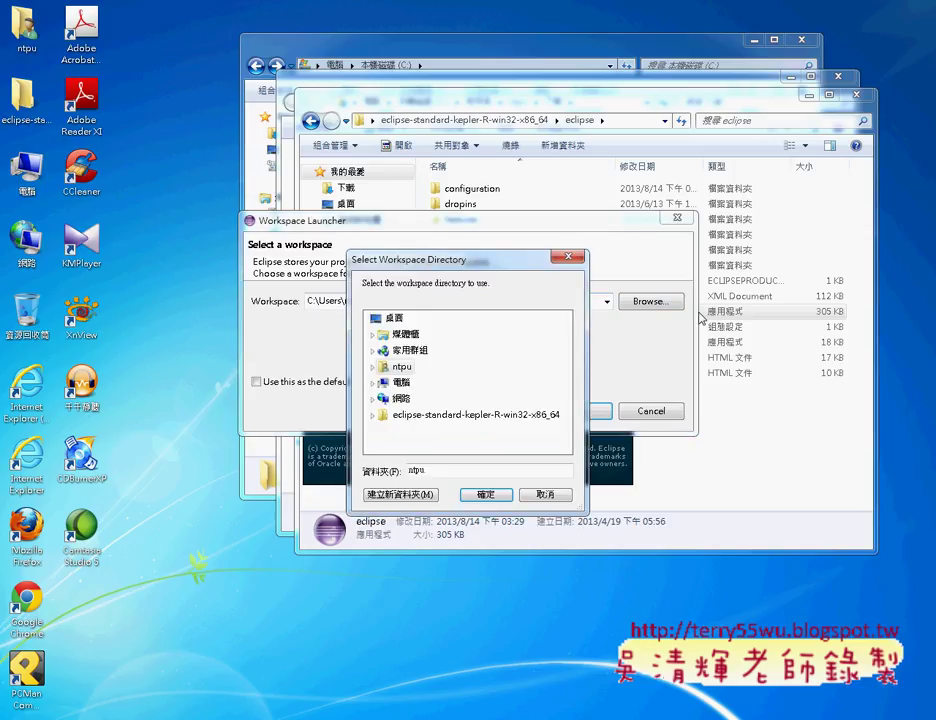
double_click(400, 382)
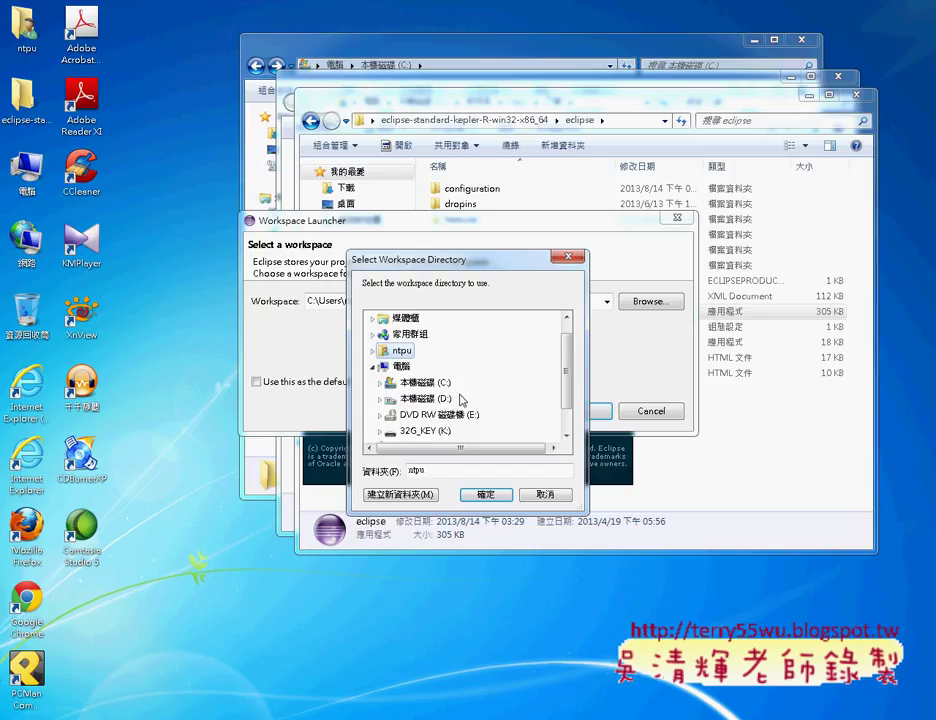
left_click(441, 400)
key("Return")
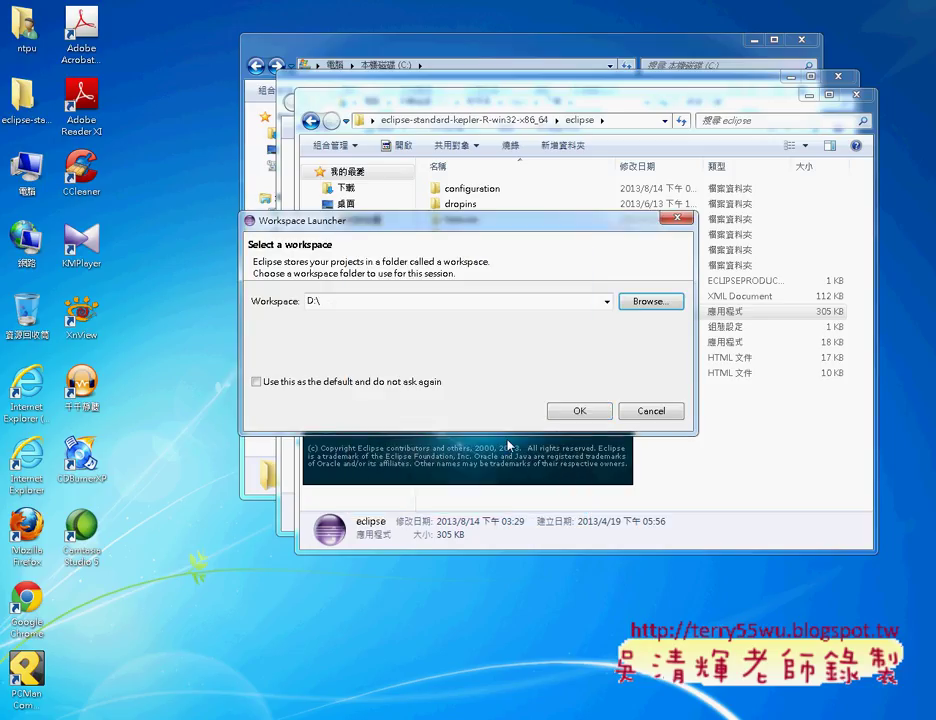
left_click(407, 305)
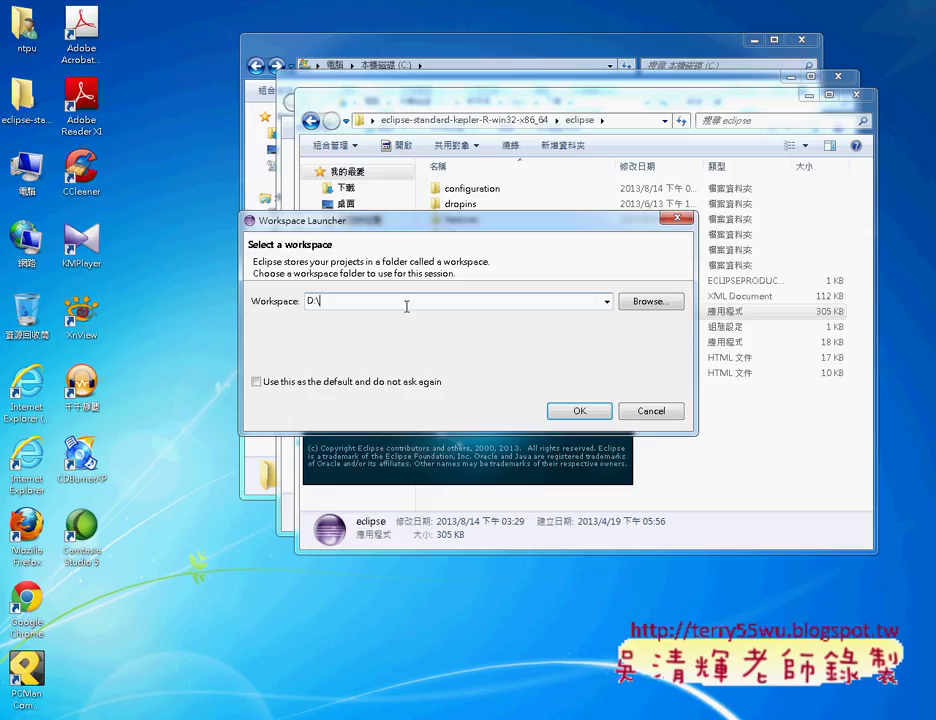
type("JAVA")
double_click(401, 308)
left_click(578, 411)
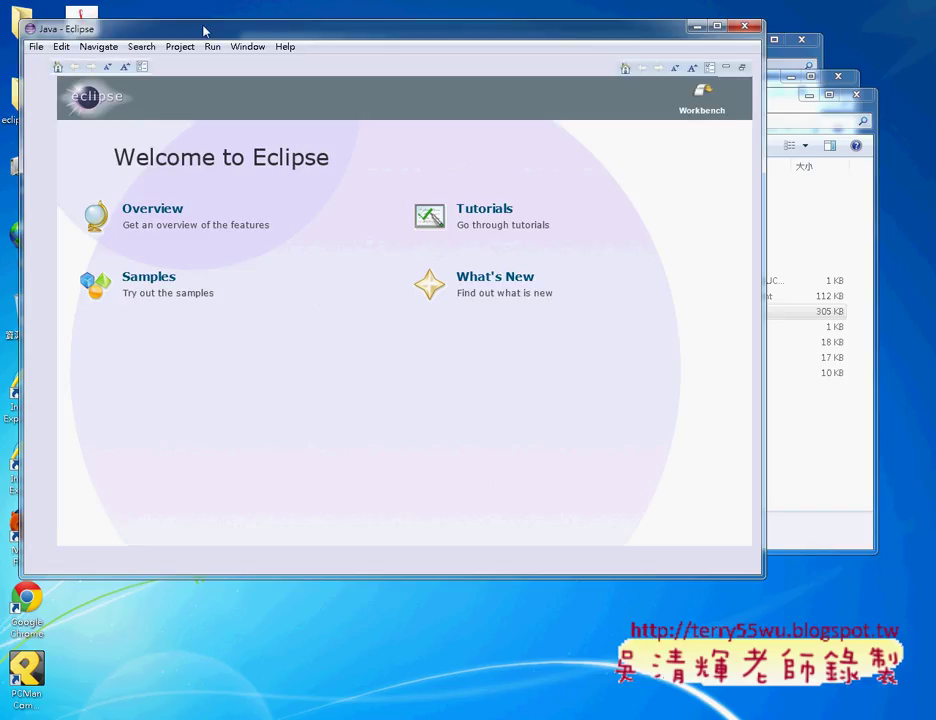
Maximize the Eclipse window and close the Welcome page
left_click(717, 27)
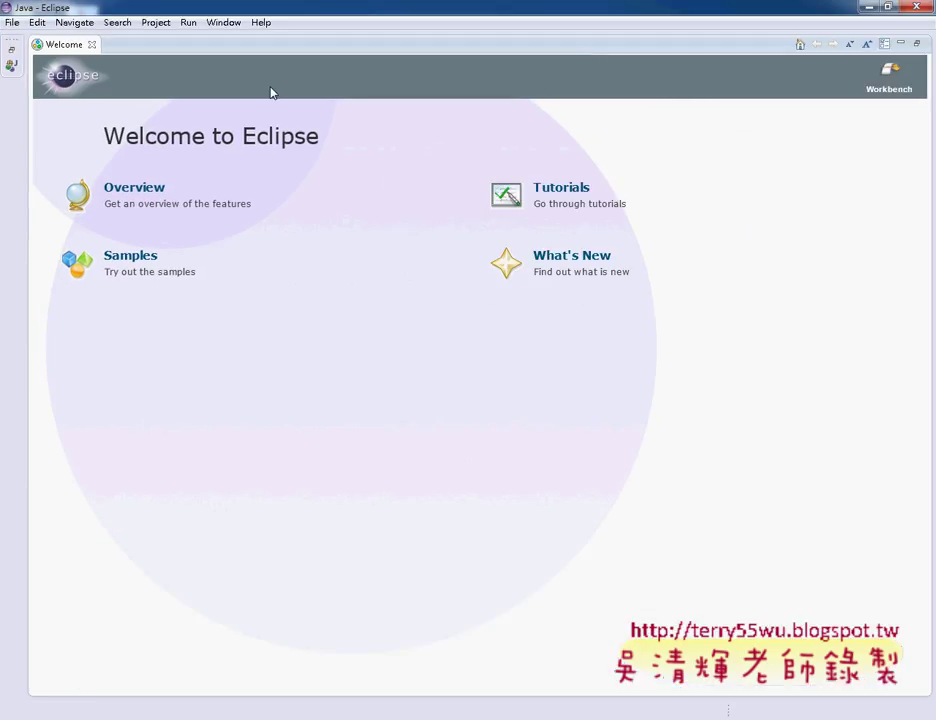
left_click(91, 45)
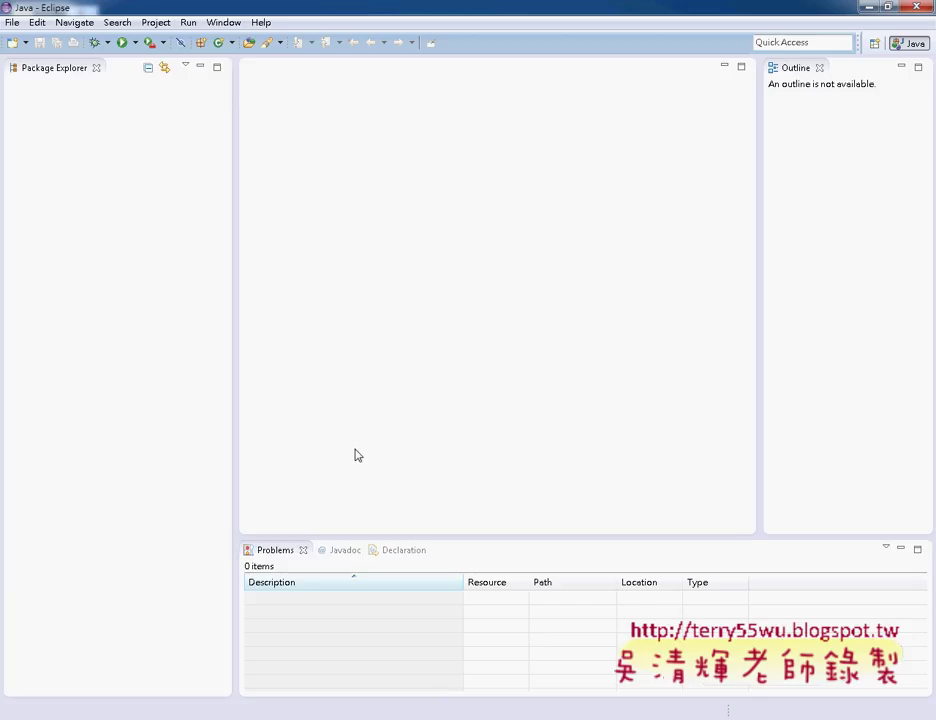
left_click(223, 22)
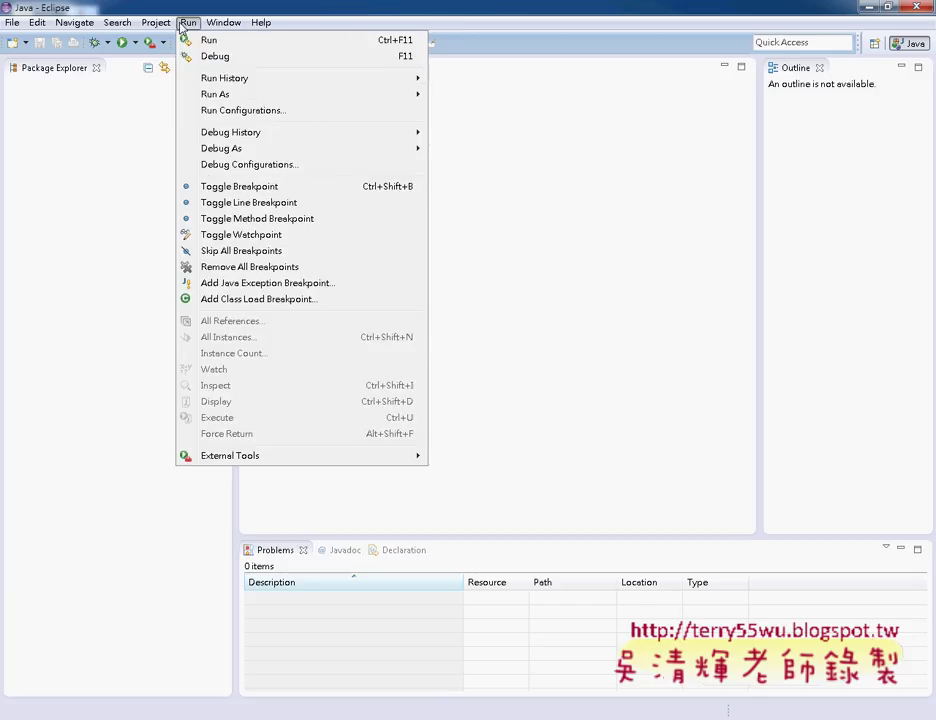
mouse_move(10, 26)
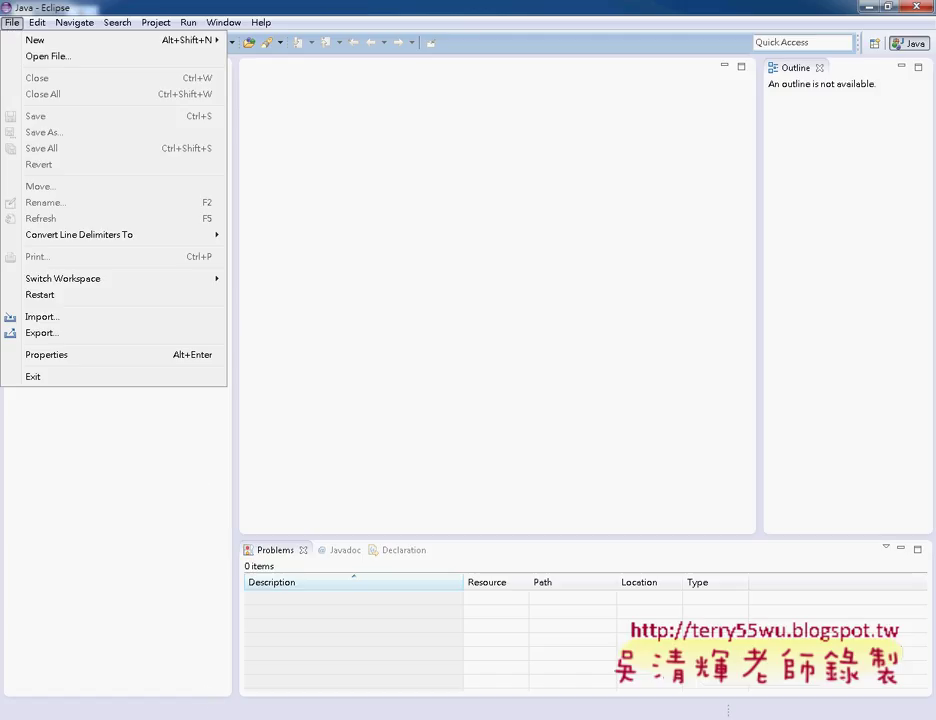
left_click(215, 654)
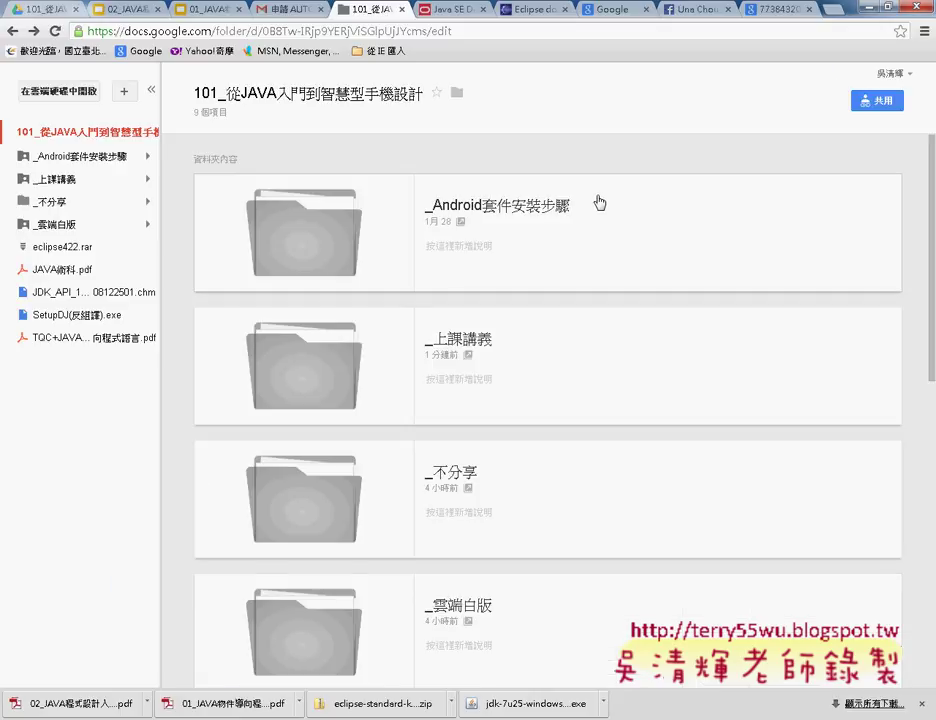
key("ctrl+t")
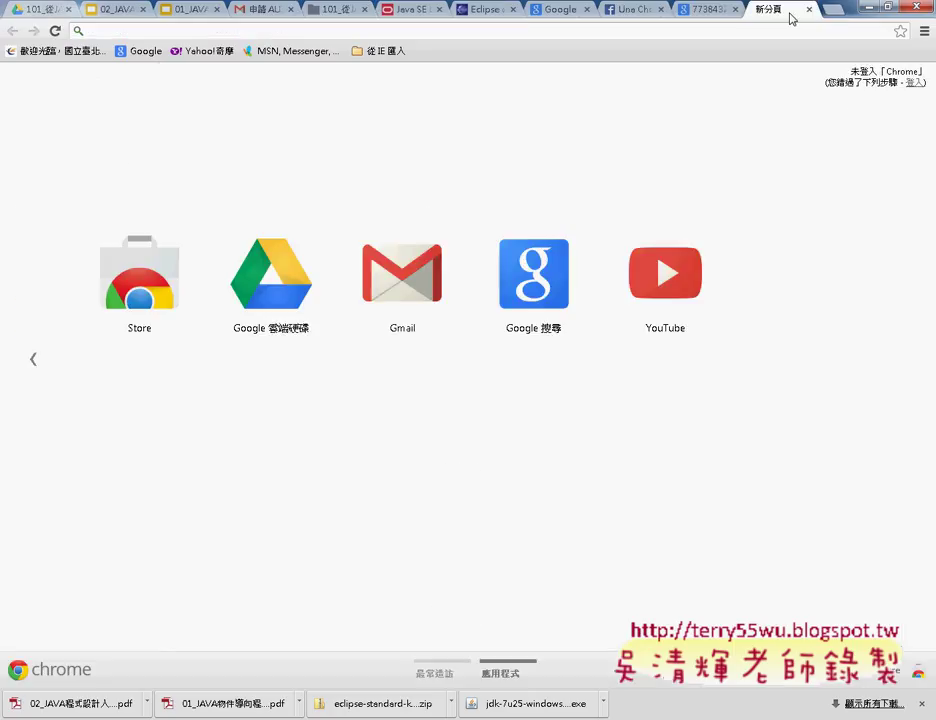
left_click(660, 10)
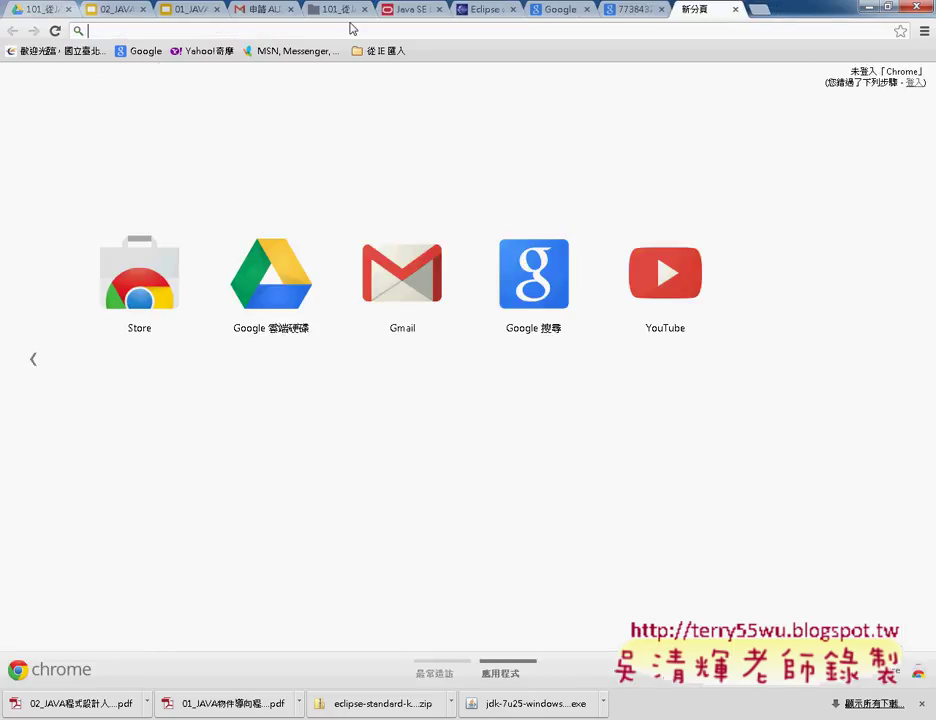
type("ㄝ")
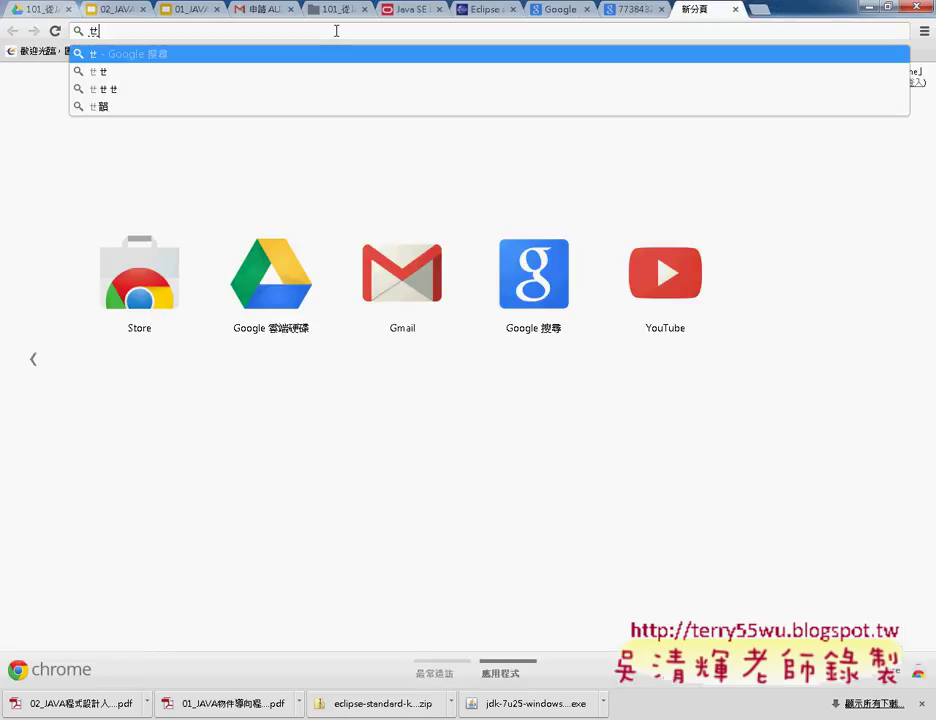
key("BackSpace")
type("www")
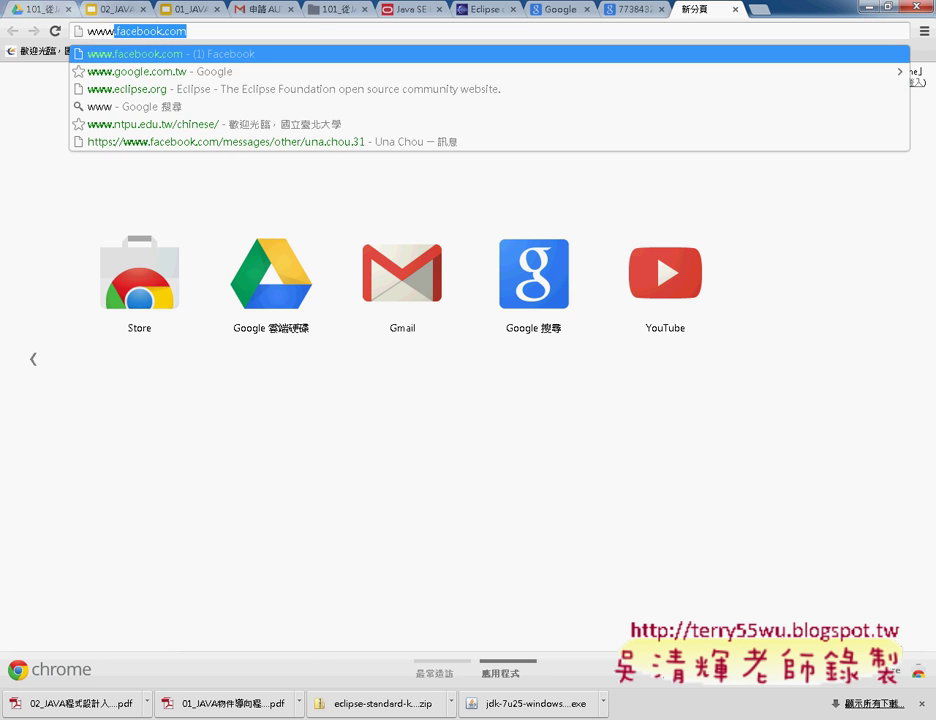
type(".")
key("Down")
key("Down")
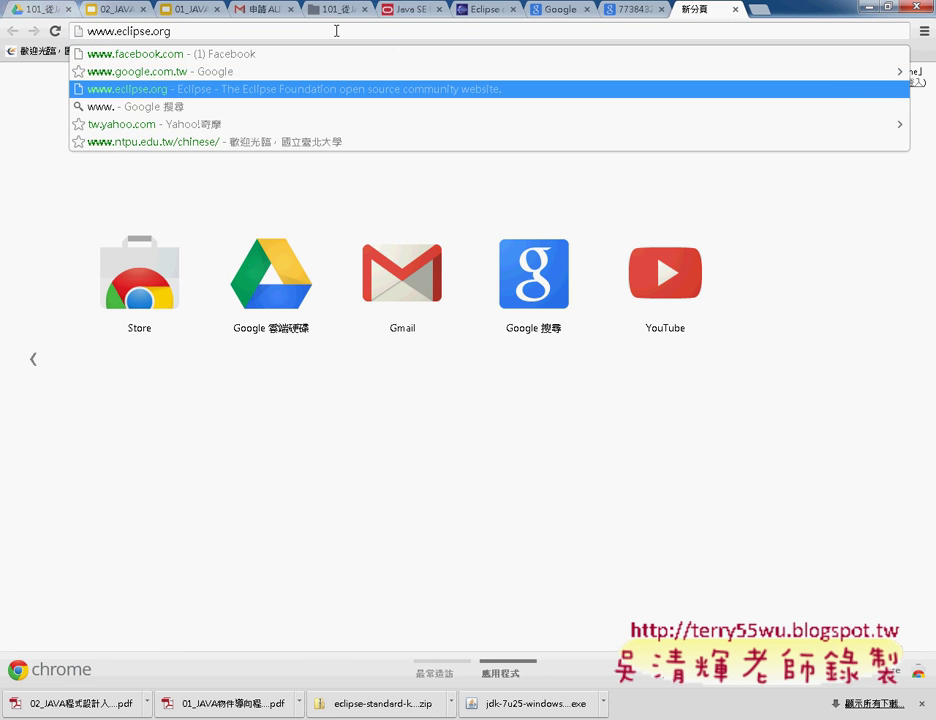
key("Return")
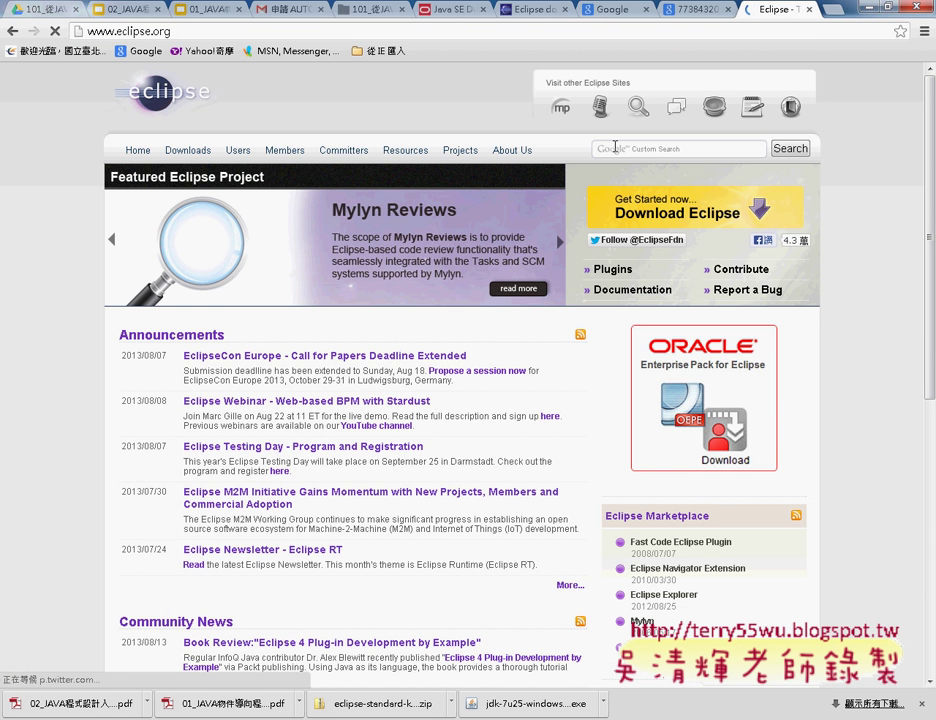
Search the Eclipse site for babel and open the Eclipse Babel Project Downloads page at the R0.11.0 language pack downloads
left_click(614, 147)
type("babel")
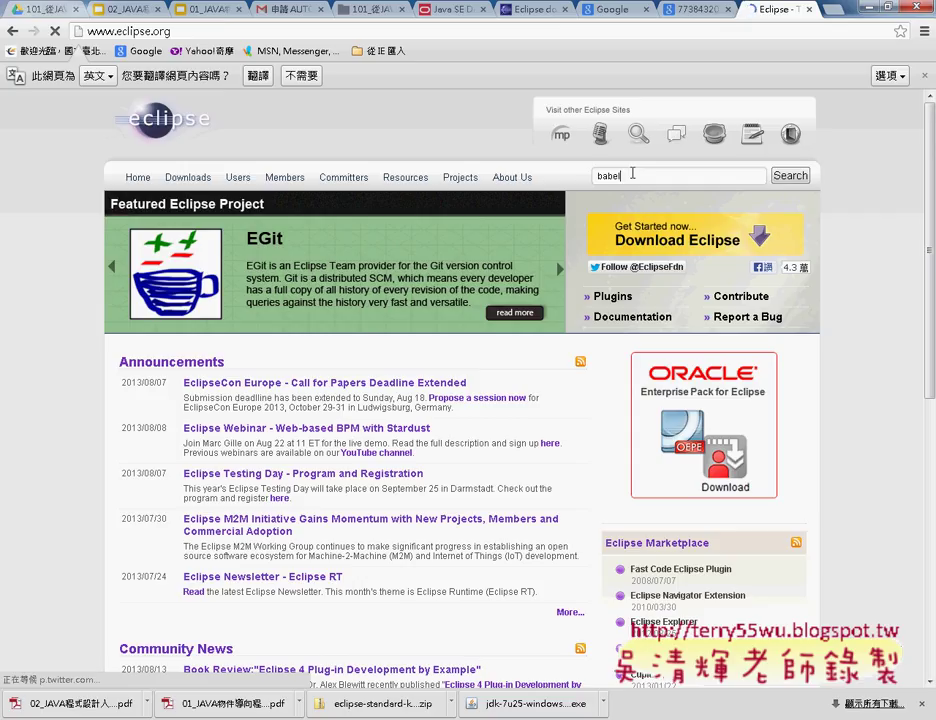
left_click(790, 175)
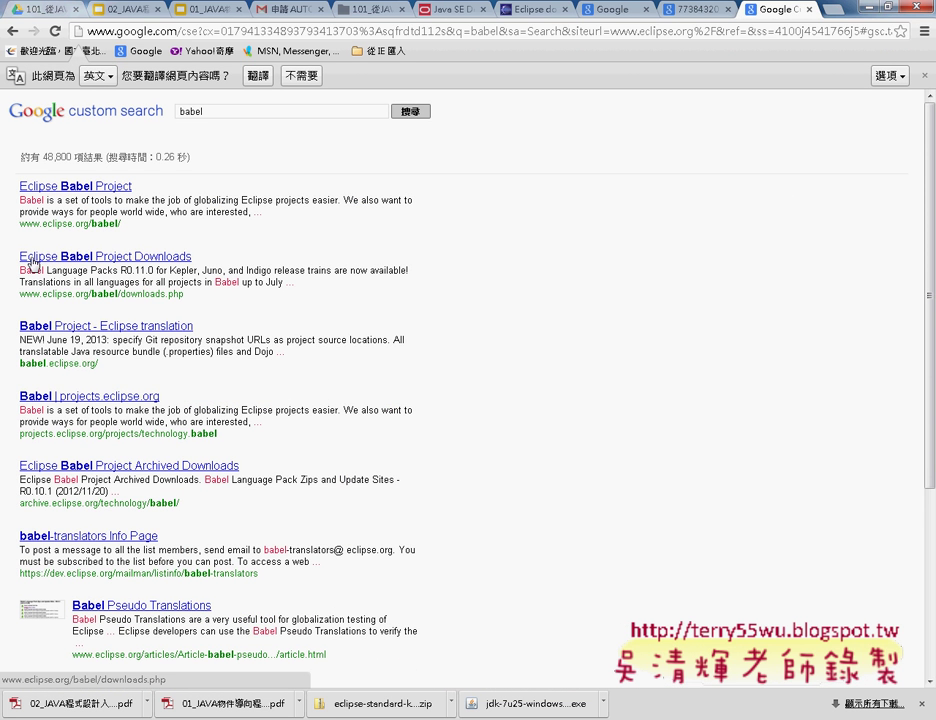
left_click(155, 262)
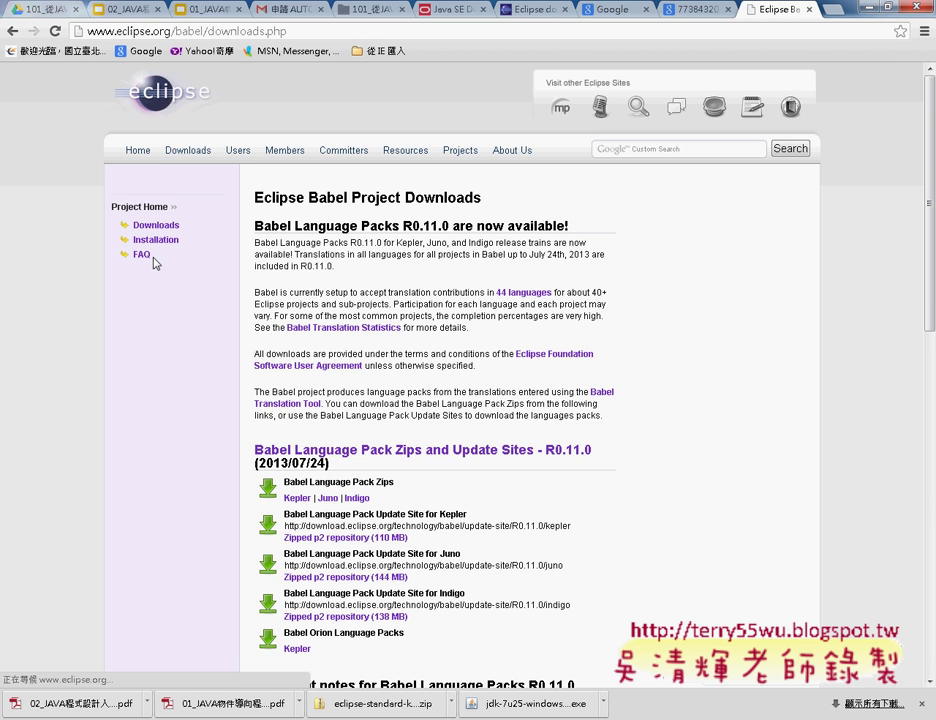
scroll(180, 285, "down", 3)
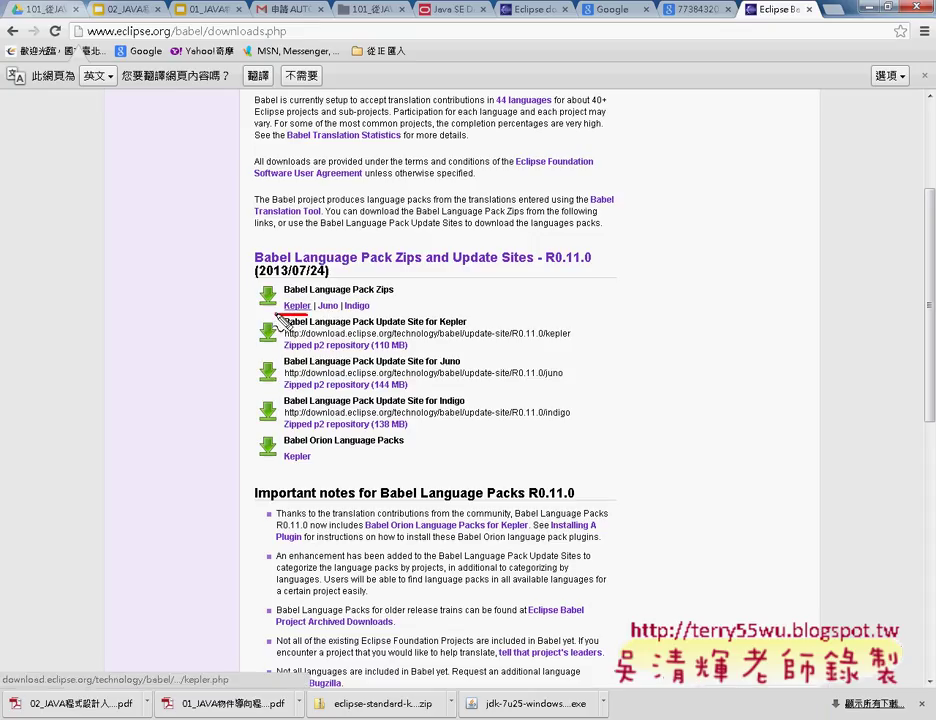
mouse_move(303, 313)
left_mouse_down()
mouse_move(297, 305)
mouse_move(318, 312)
mouse_move(320, 325)
left_mouse_up()
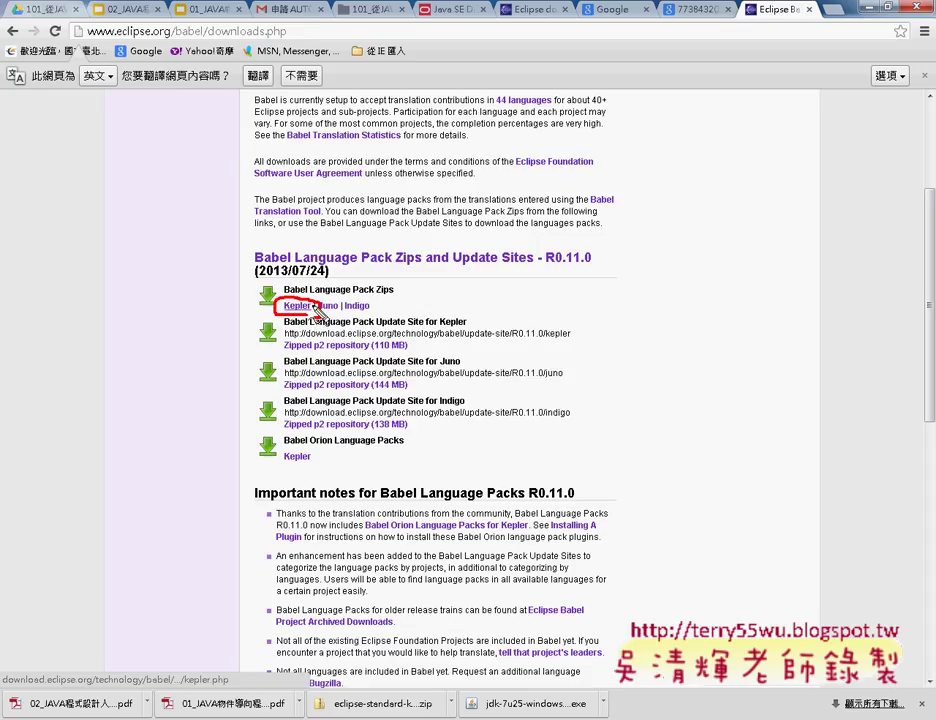
left_click_drag(322, 311, 369, 316)
key("Escape")
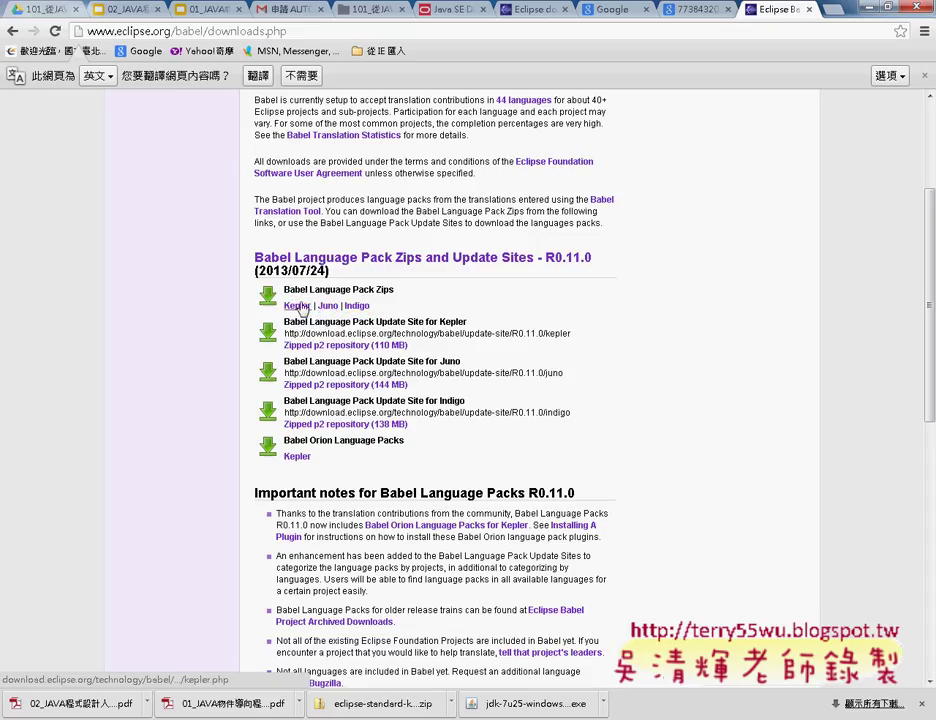
Open the Kepler list of Babel Language Pack Zips and go to the Chinese (Traditional) section
left_click_drag(284, 290, 417, 297)
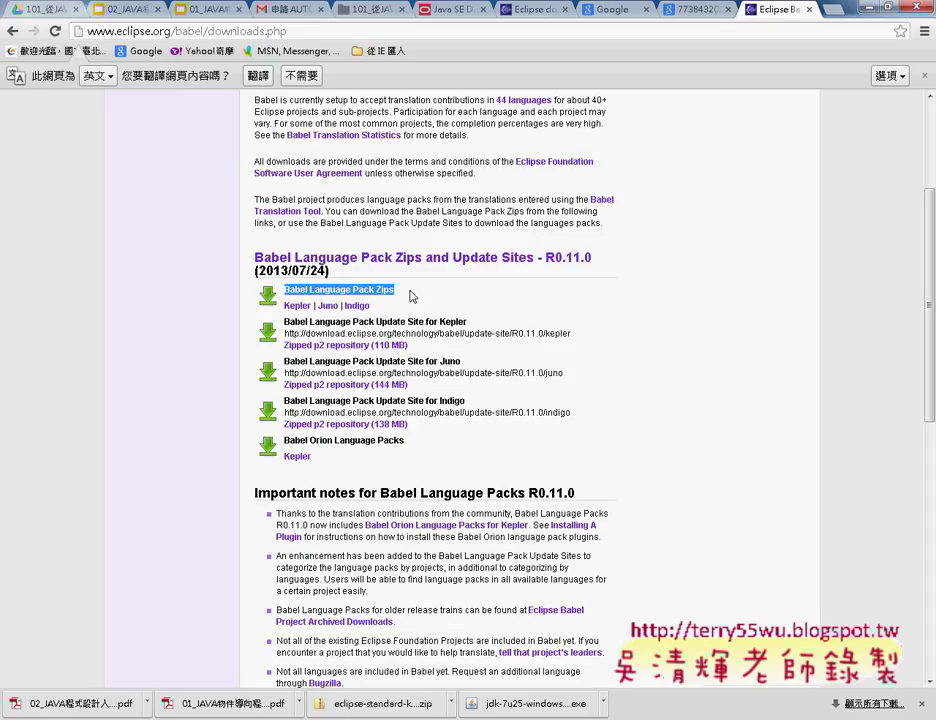
left_click(297, 307)
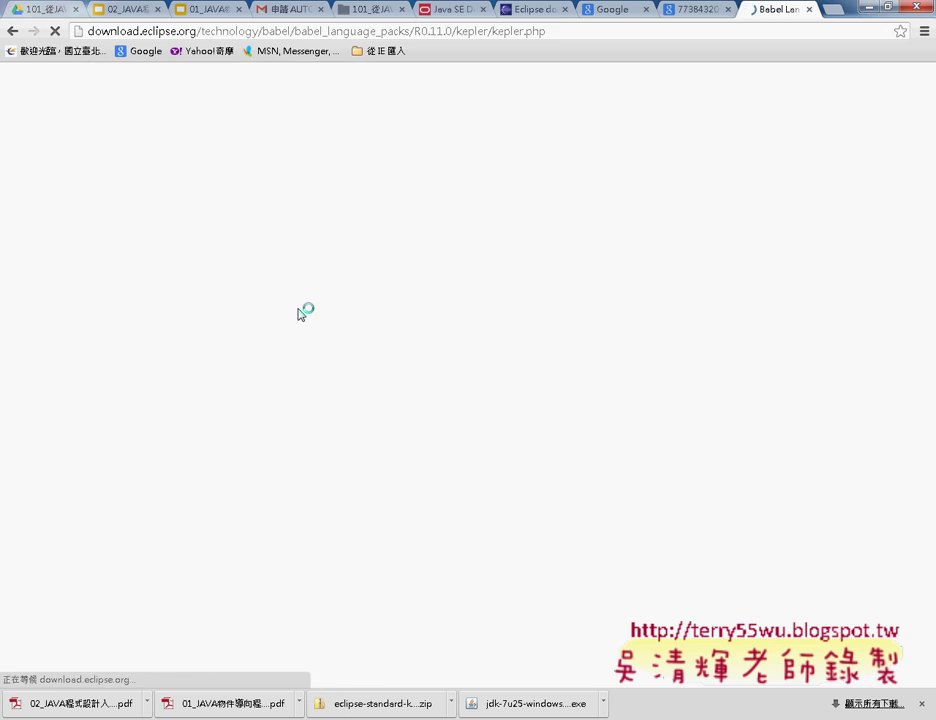
scroll(417, 320, "down", 15)
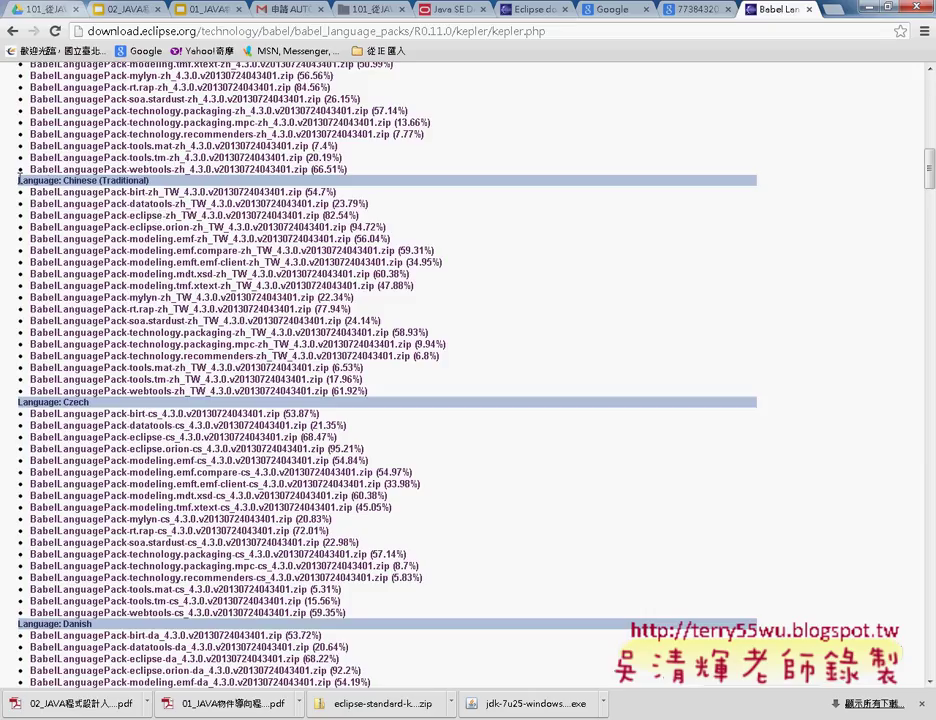
left_click_drag(18, 176, 160, 181)
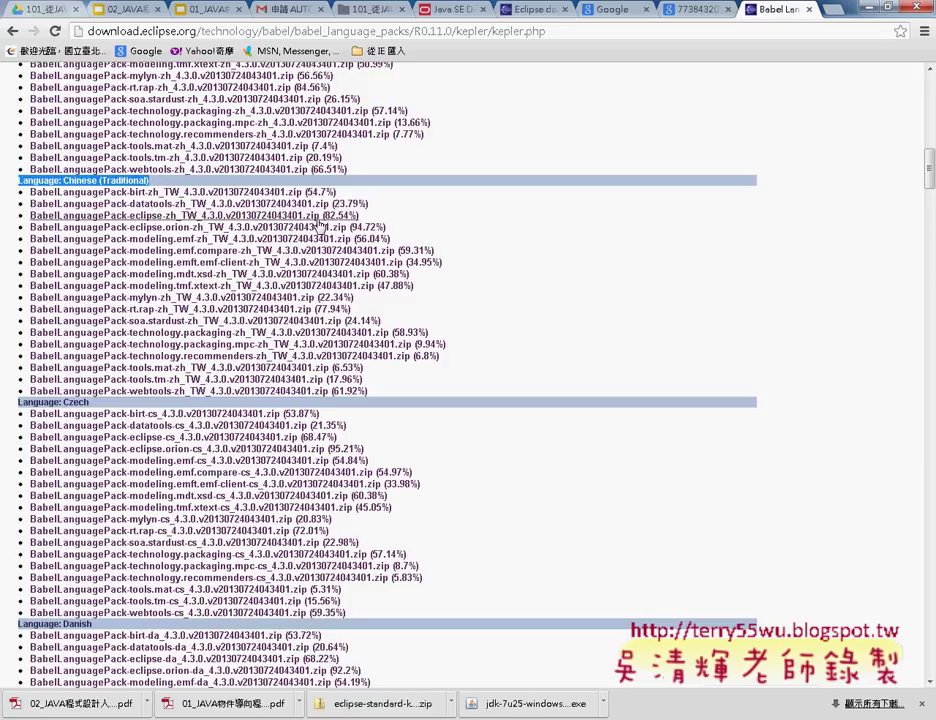
Download BabelLanguagePack-eclipse.orion-zh_TW_4.3.0.v20130724043401.zip from the Taiwan Computer Center, Shu-Te University mirror
left_click_drag(390, 228, 22, 228)
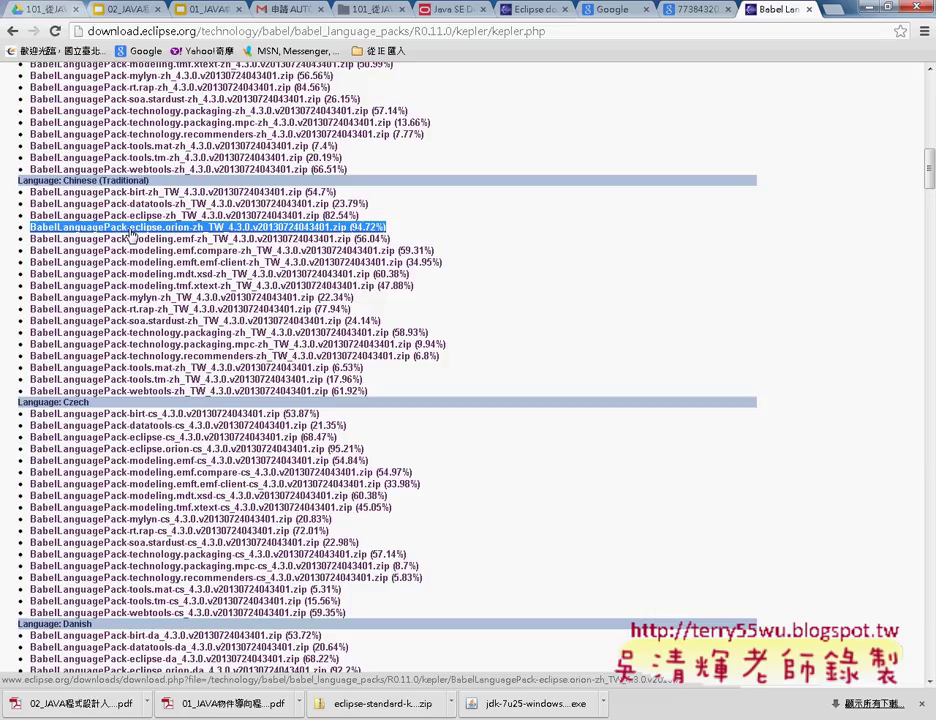
left_click(370, 230)
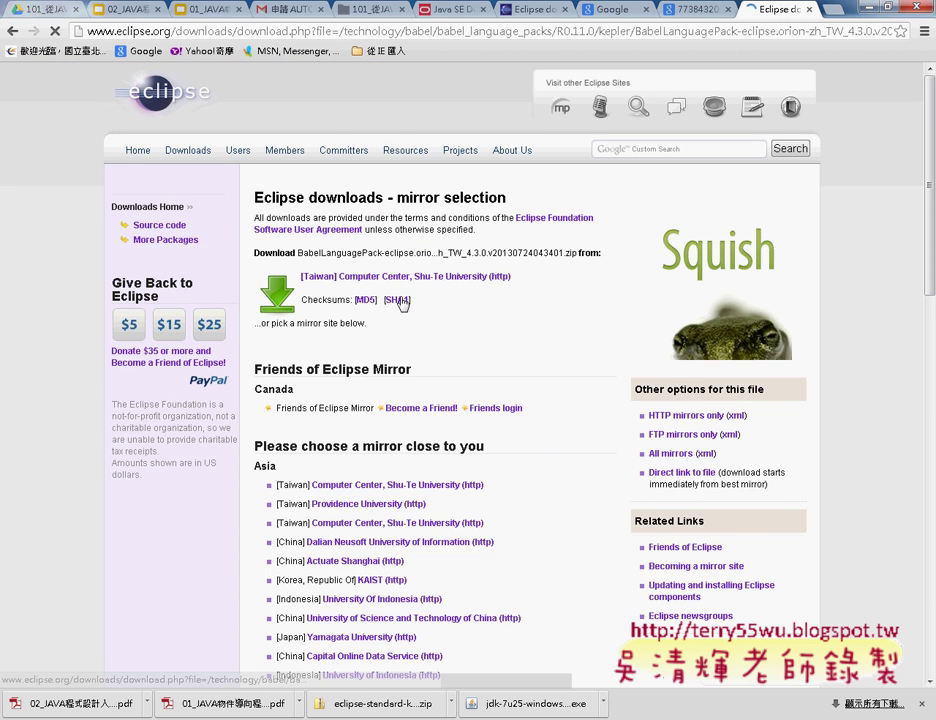
left_click(505, 277)
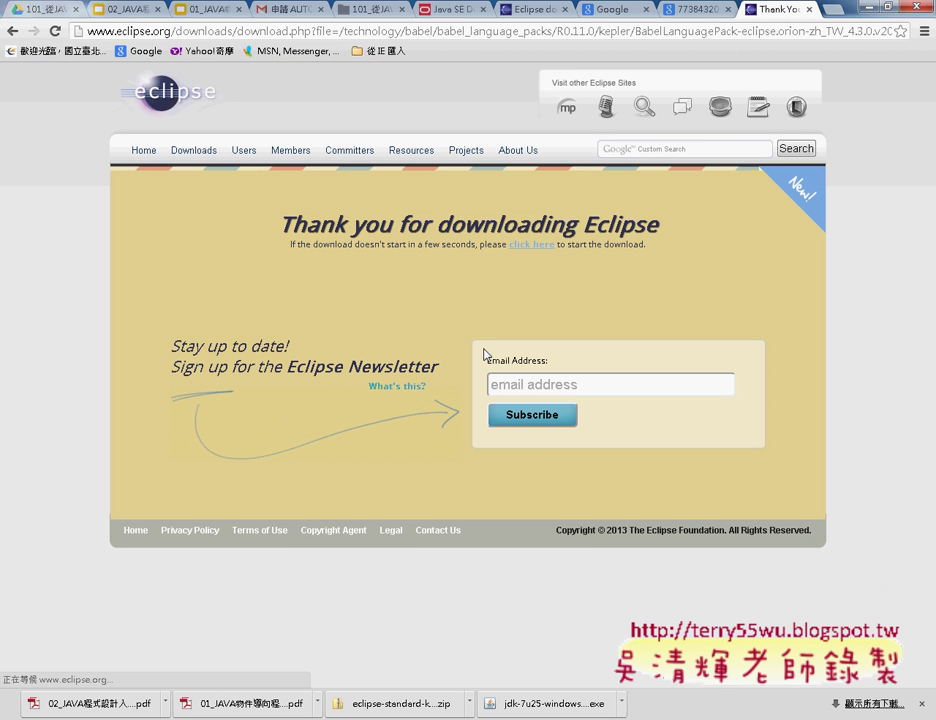
Show the downloaded Babel zip in its folder and minimize the Chrome and Eclipse windows
left_click(146, 703)
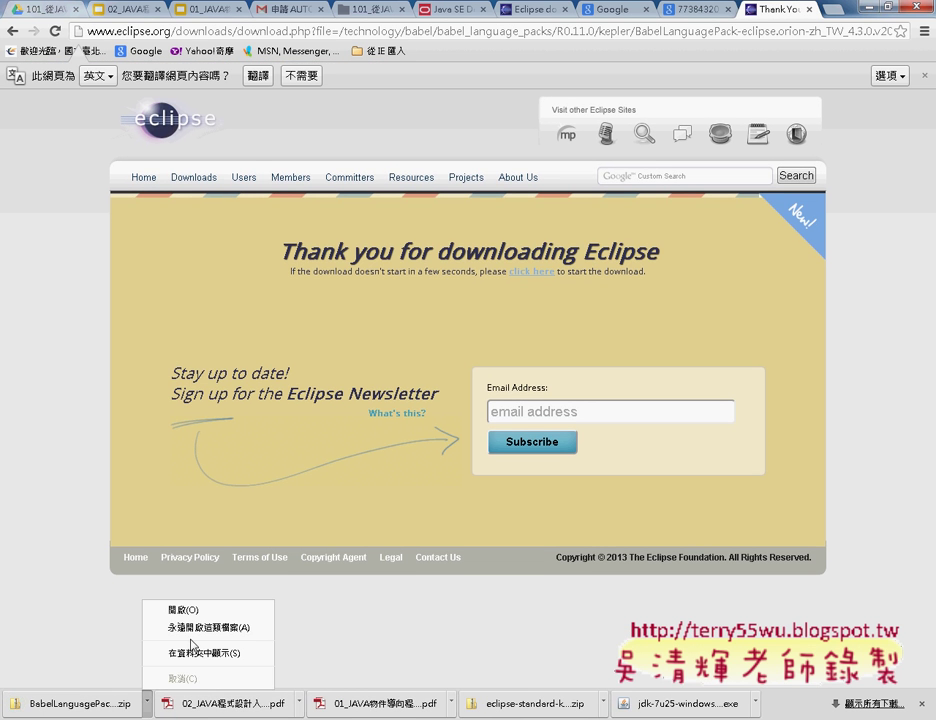
left_click(203, 654)
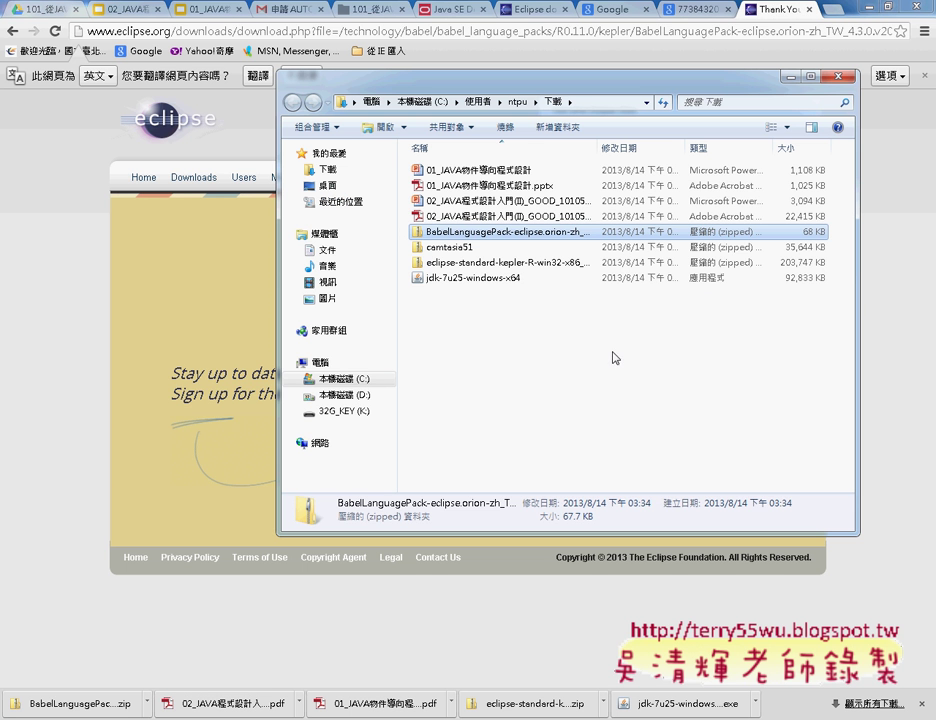
left_click(866, 6)
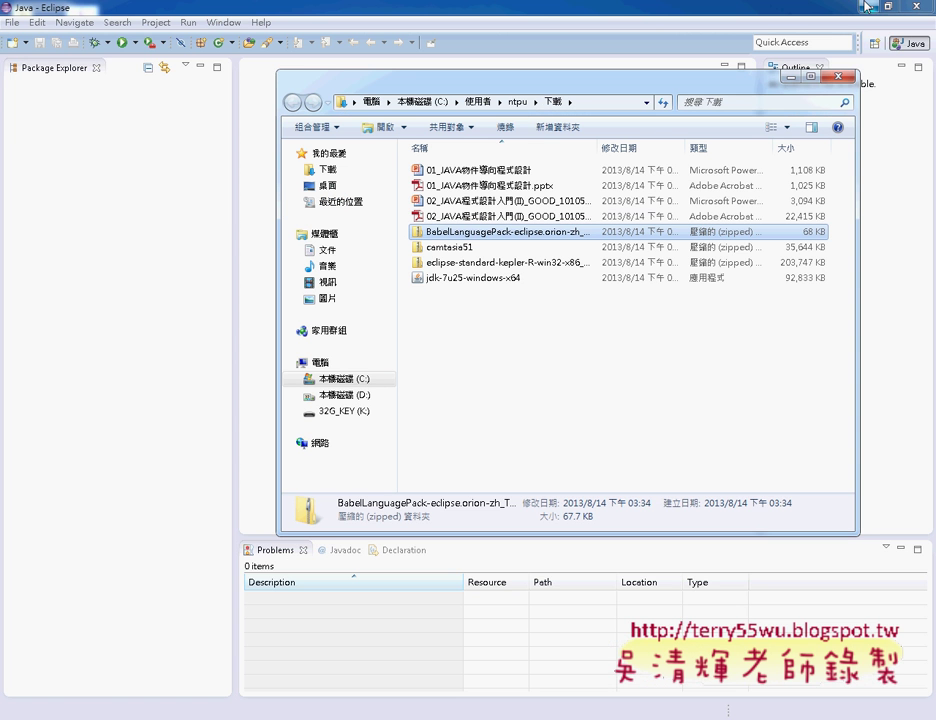
left_click(866, 6)
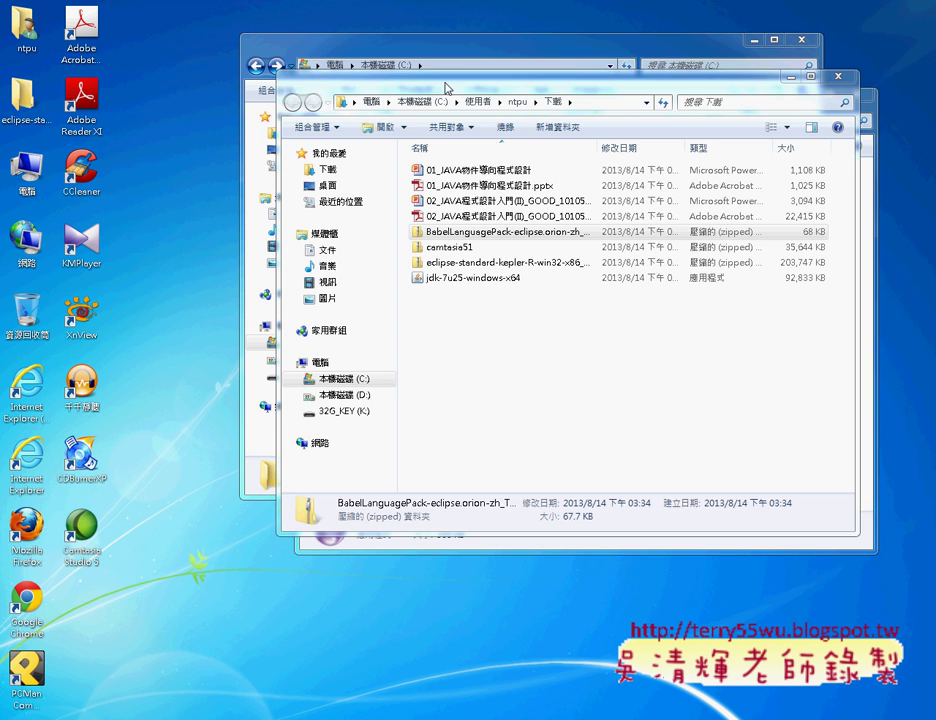
Open the BabelLanguagePack-eclipse.orion-zh_TW zip and widen the name column to show the full file names
double_click(440, 280)
left_click_drag(464, 366, 506, 210)
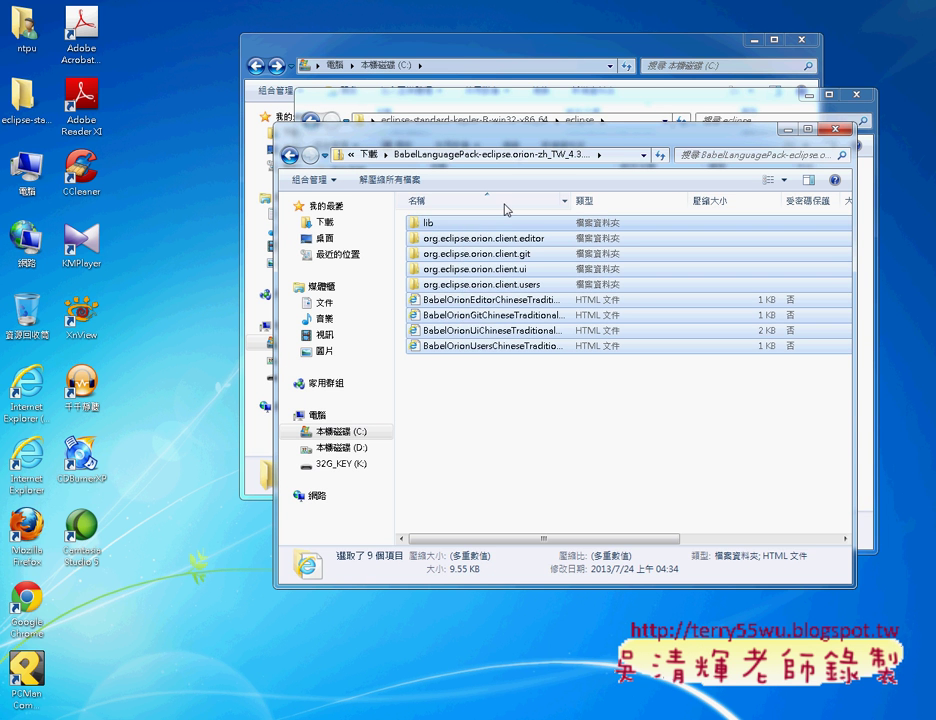
left_click(291, 156)
double_click(474, 286)
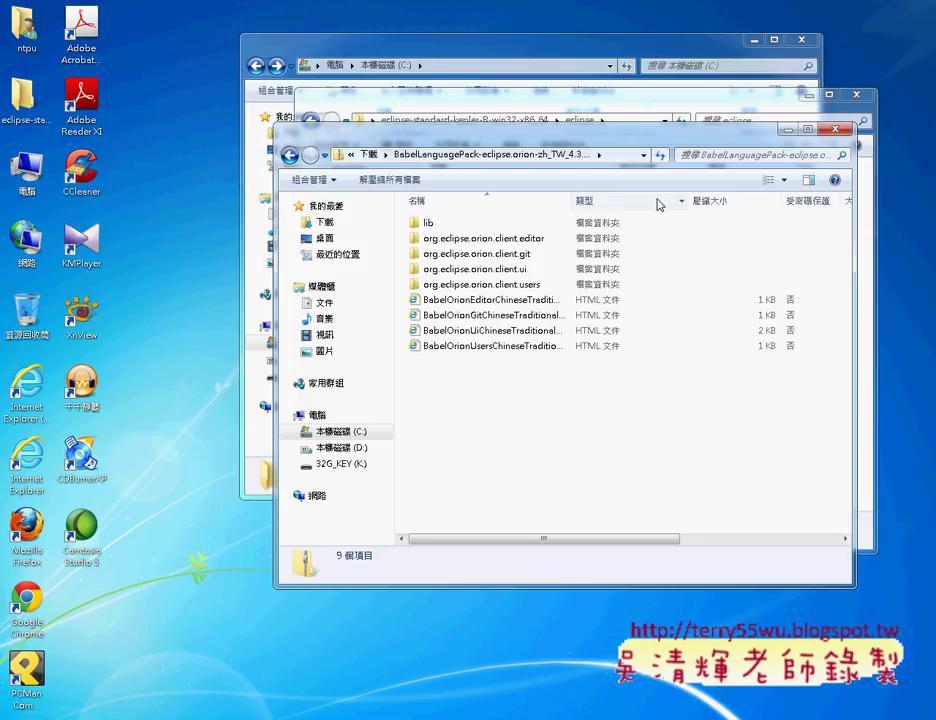
left_click_drag(569, 200, 685, 206)
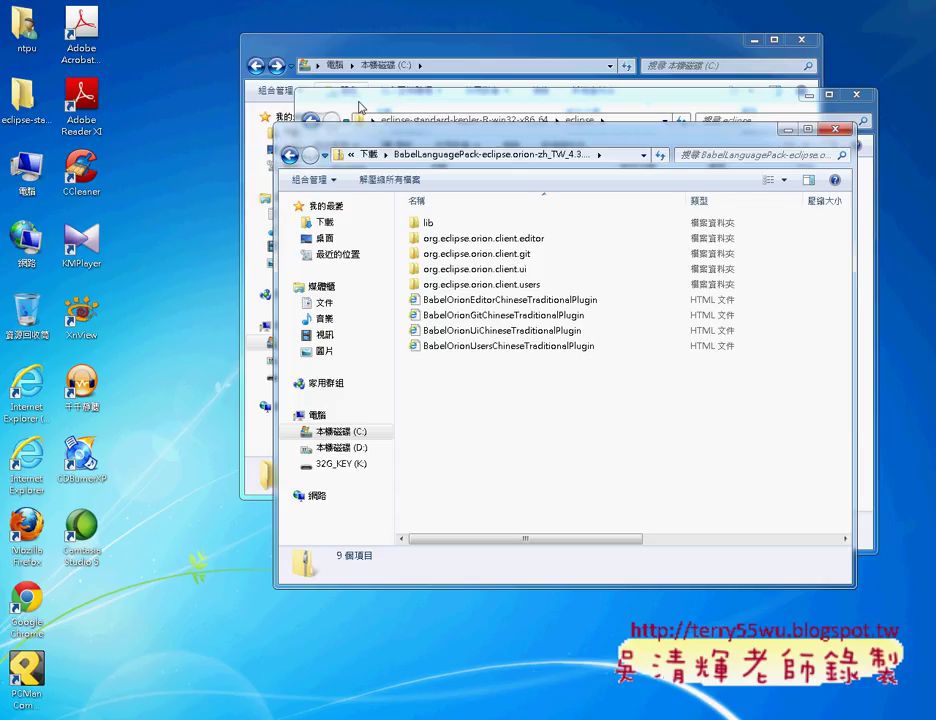
Open the plugins folder inside the desktop's Eclipse Kepler folder and close the older eclipse folder window
double_click(22, 95)
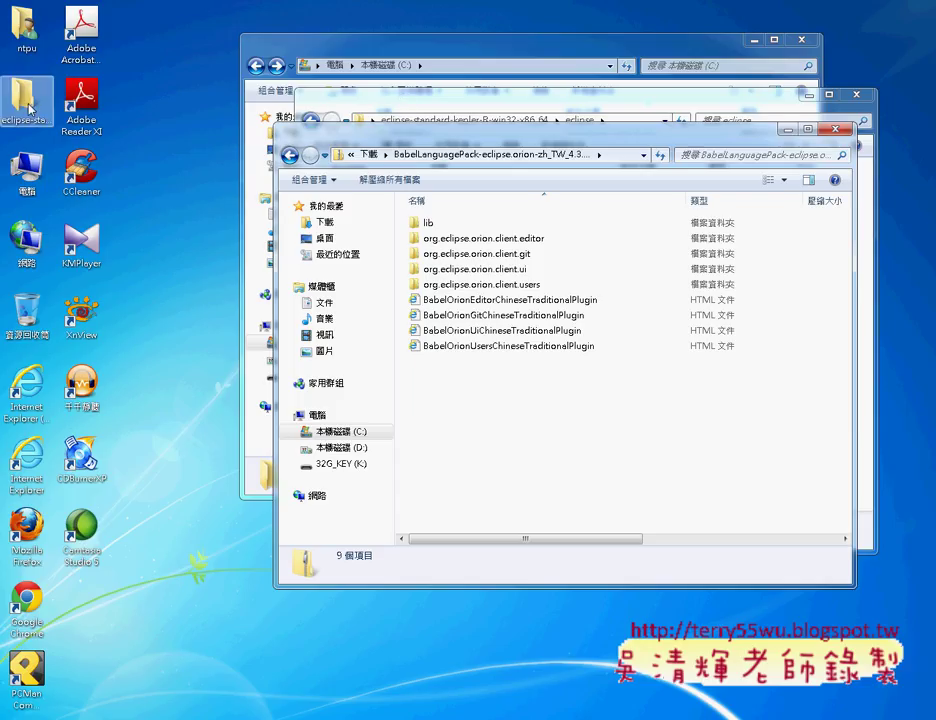
double_click(447, 244)
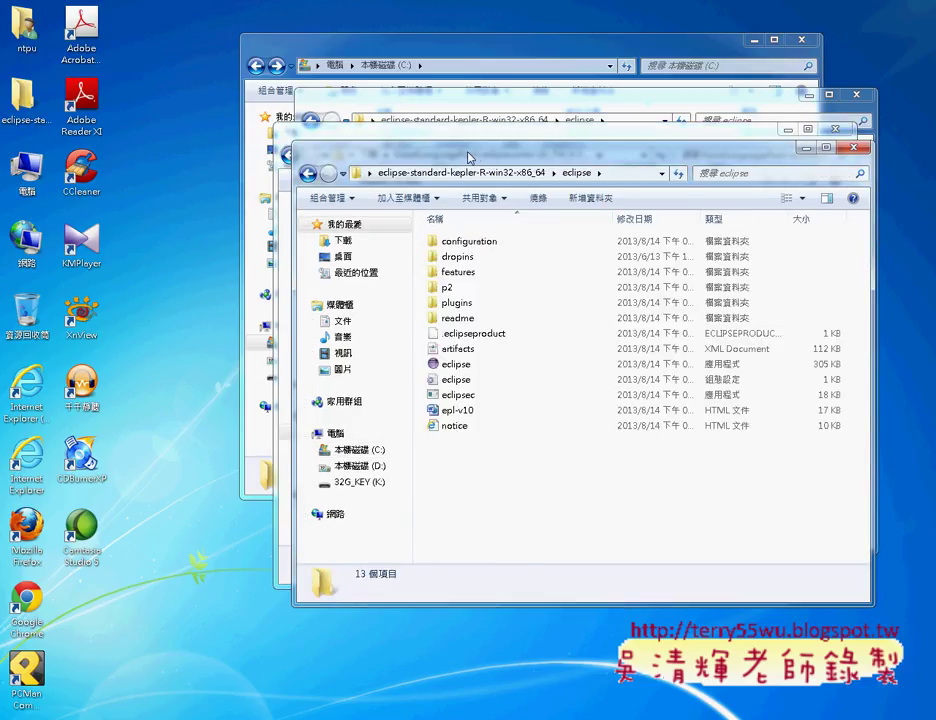
left_click_drag(176, 95, 191, 95)
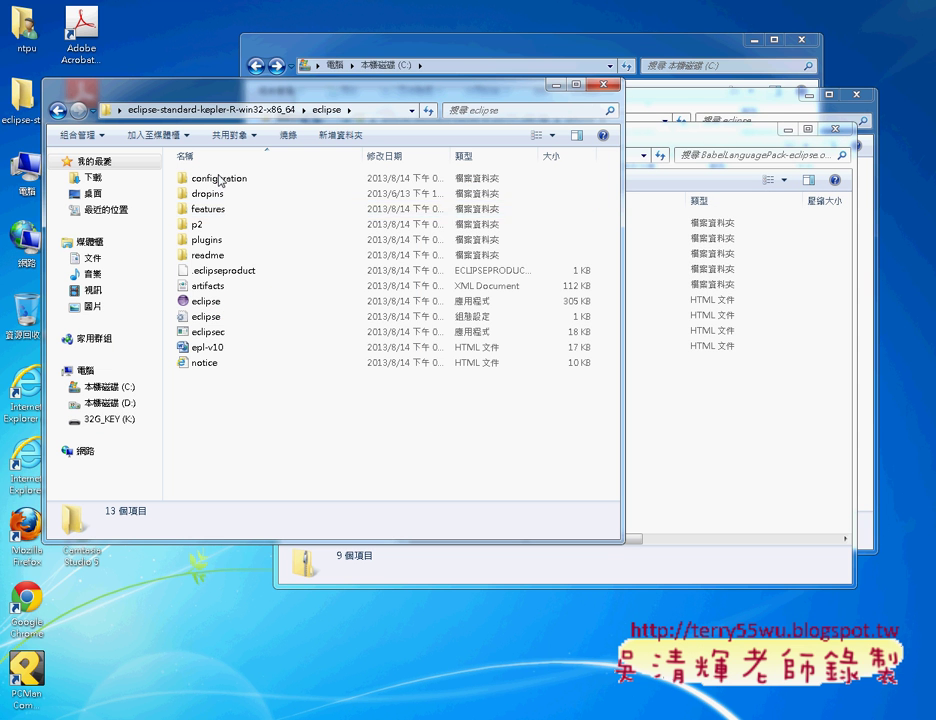
double_click(230, 240)
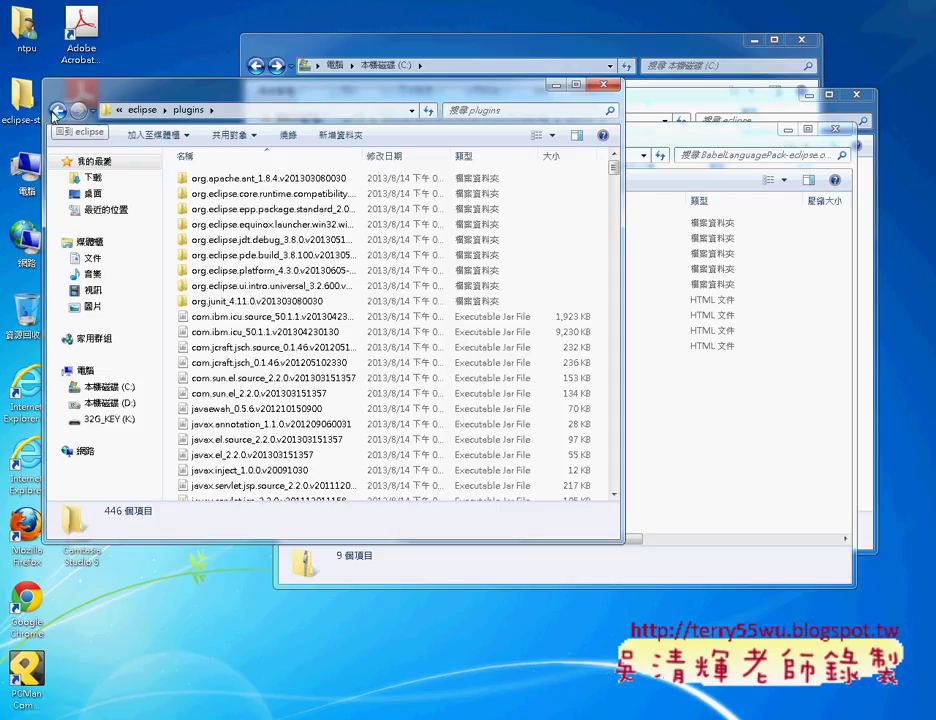
left_click(700, 100)
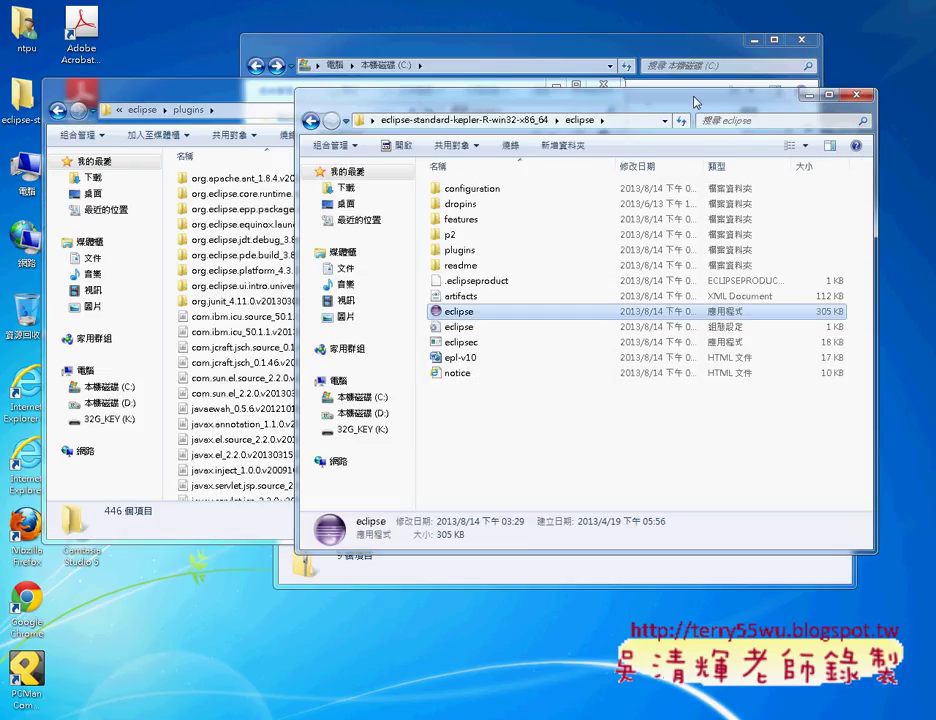
key("alt+F4")
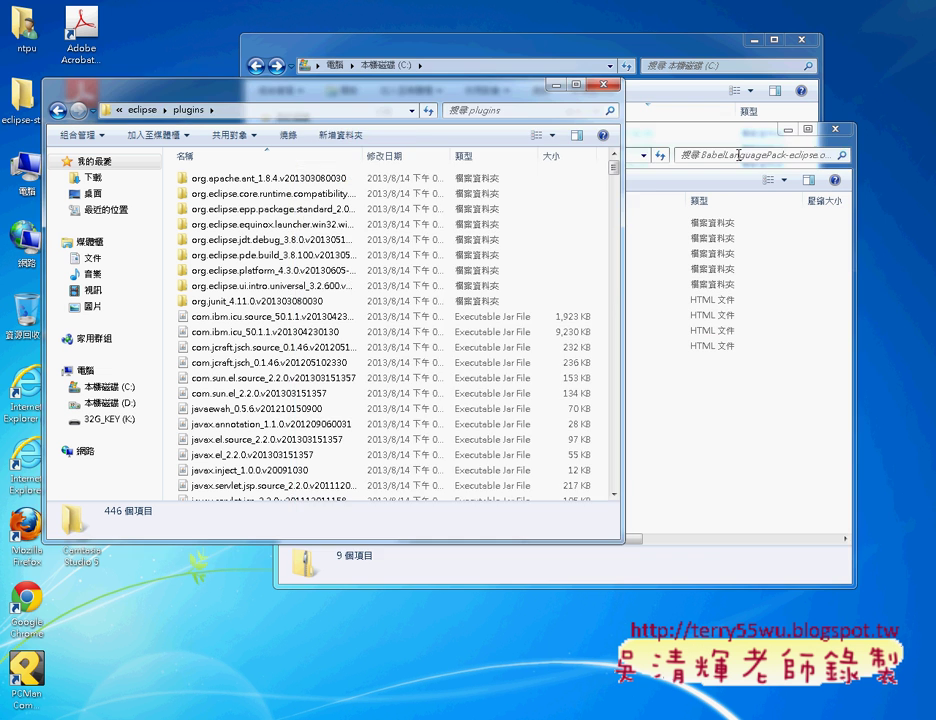
Exit Eclipse and copy all folders and HTML files from the Babel language pack zip into Eclipse's plugins folder
left_click(718, 147)
left_click_drag(492, 406, 449, 212)
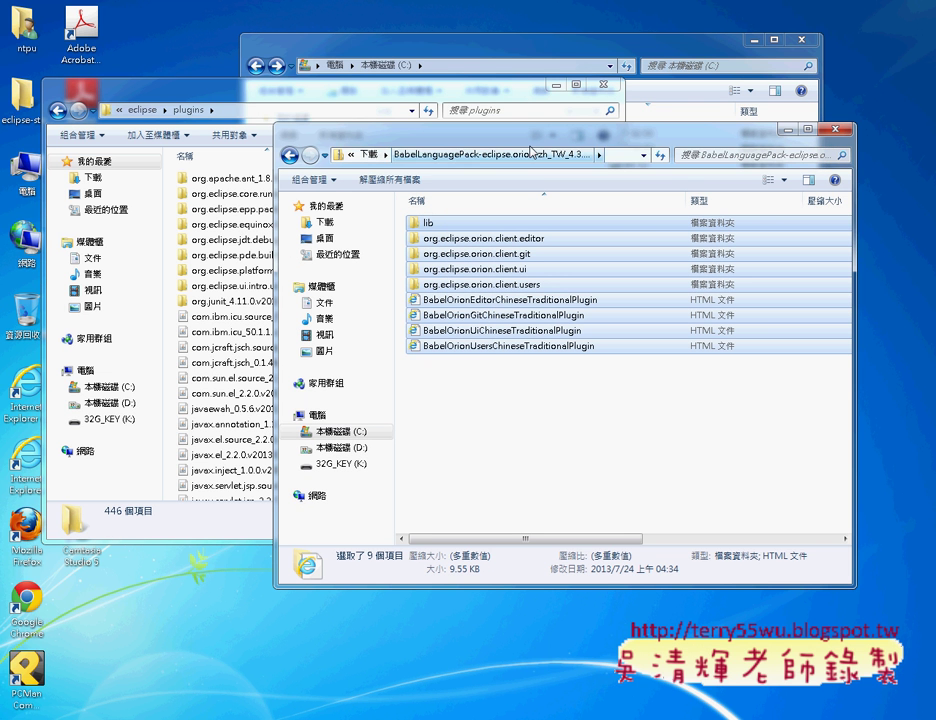
left_click_drag(546, 133, 722, 153)
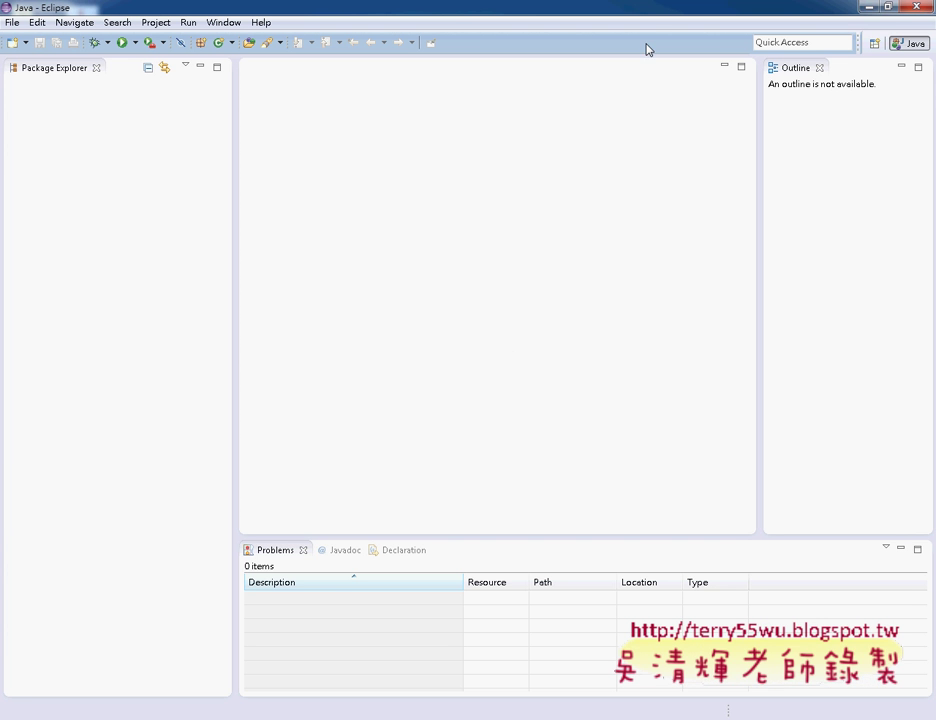
left_click(915, 7)
left_click(541, 378)
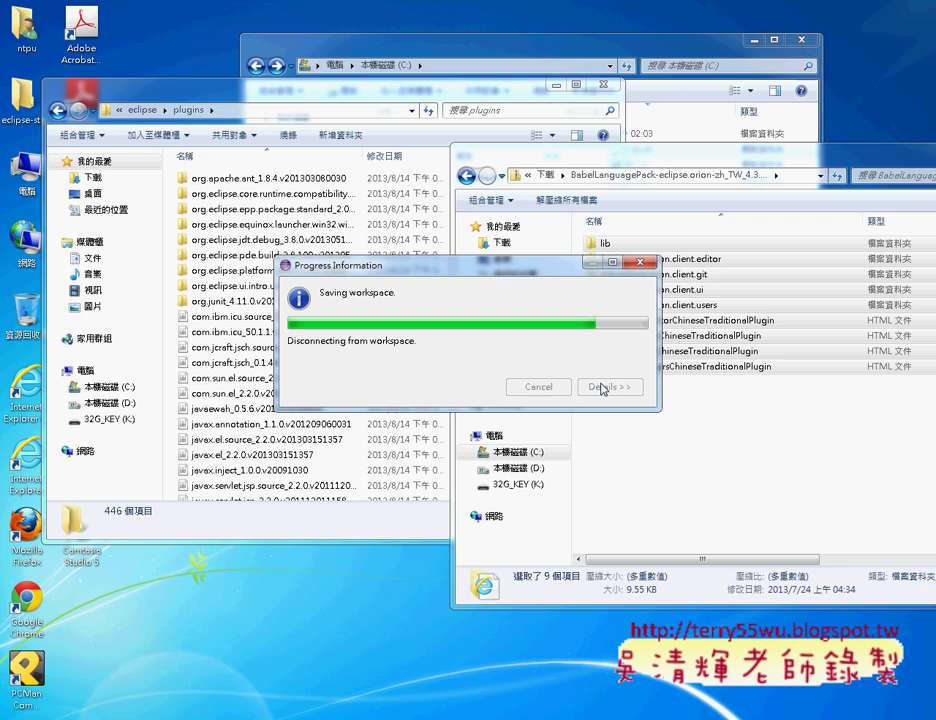
left_click_drag(640, 300, 350, 377)
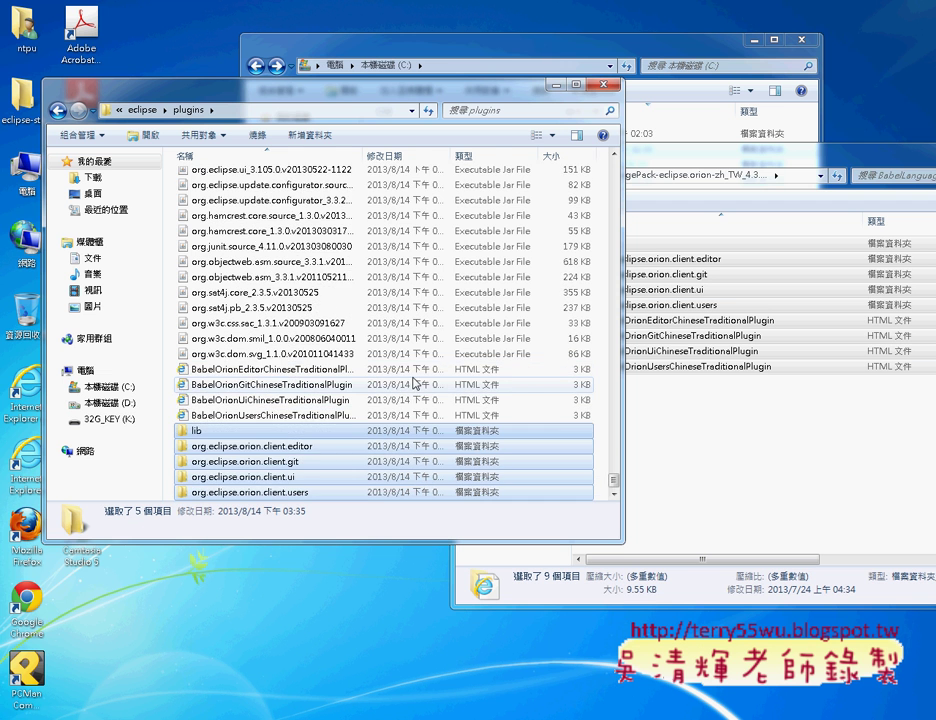
Look through the plugins folder, return to the parent eclipse folder and move its window aside
scroll(410, 385, "up", 15)
scroll(409, 380, "up", 20)
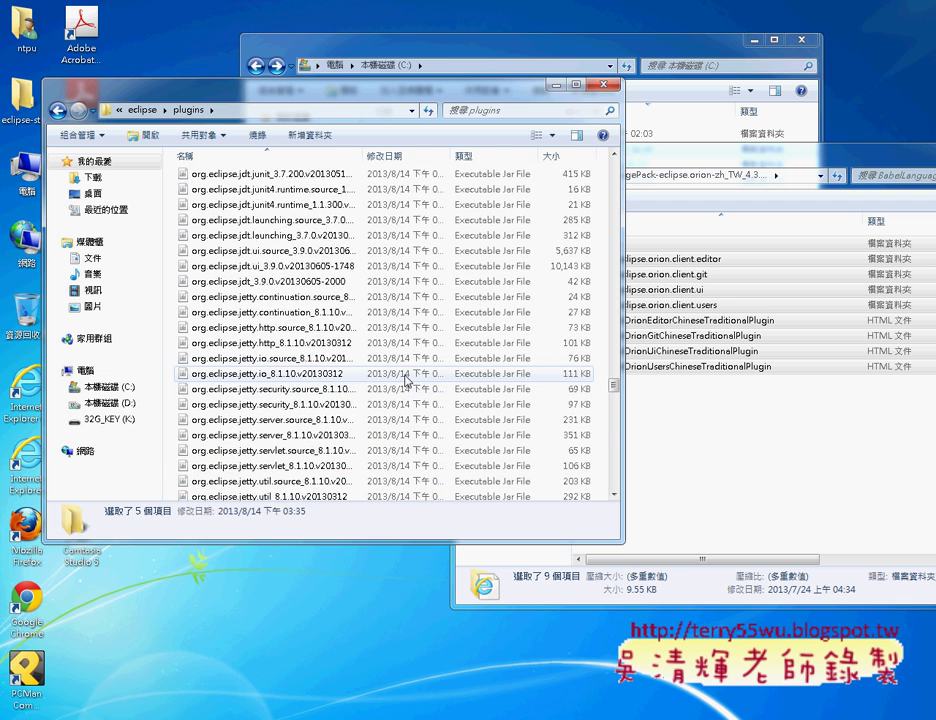
left_click(58, 111)
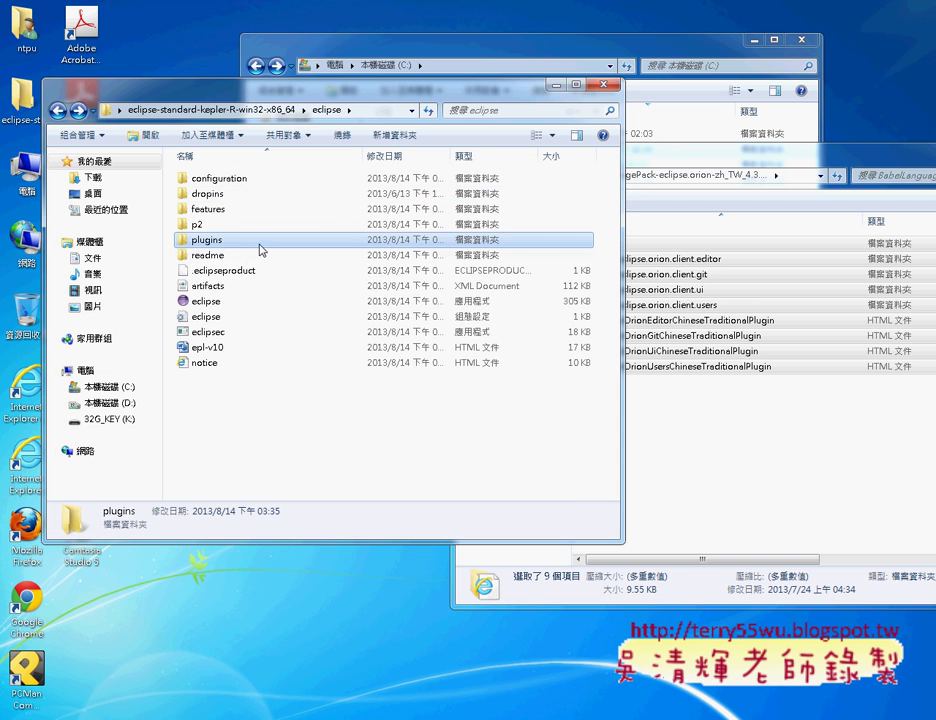
left_click_drag(283, 102, 390, 108)
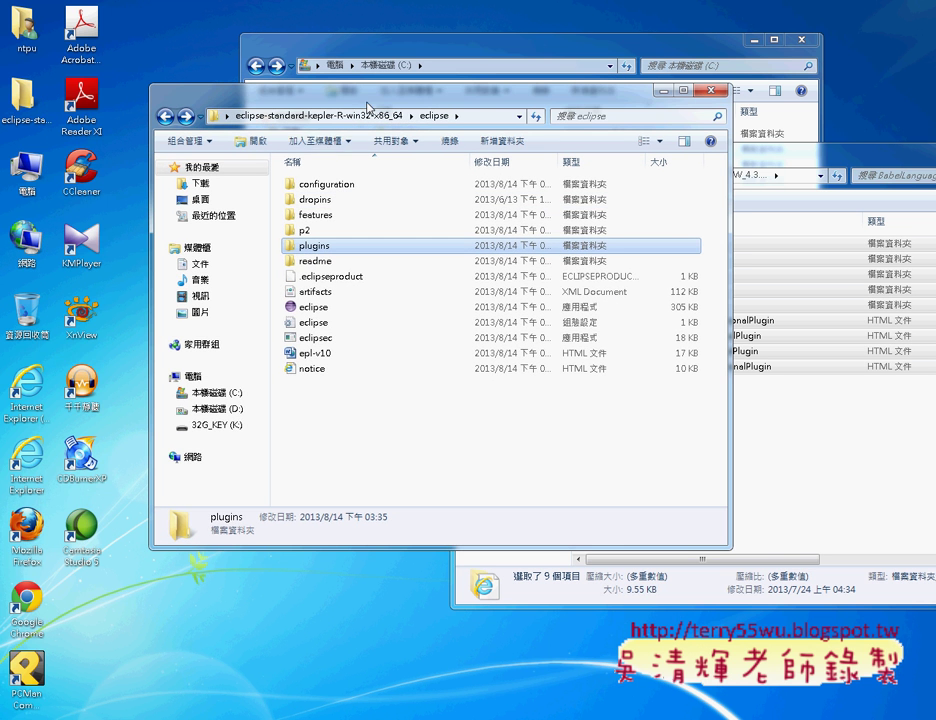
double_click(32, 122)
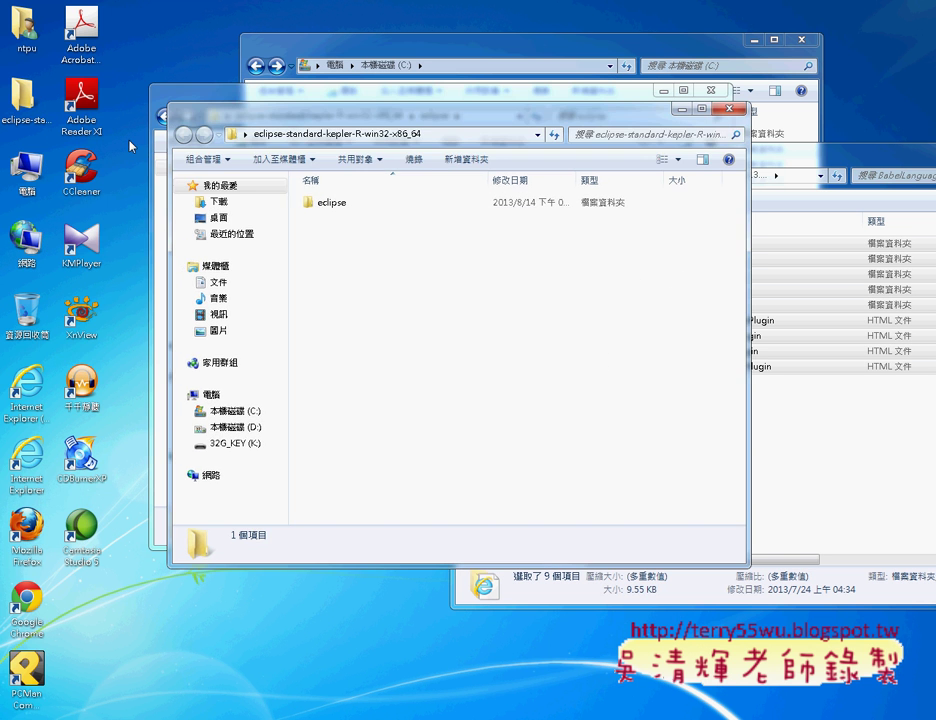
double_click(338, 206)
double_click(335, 326)
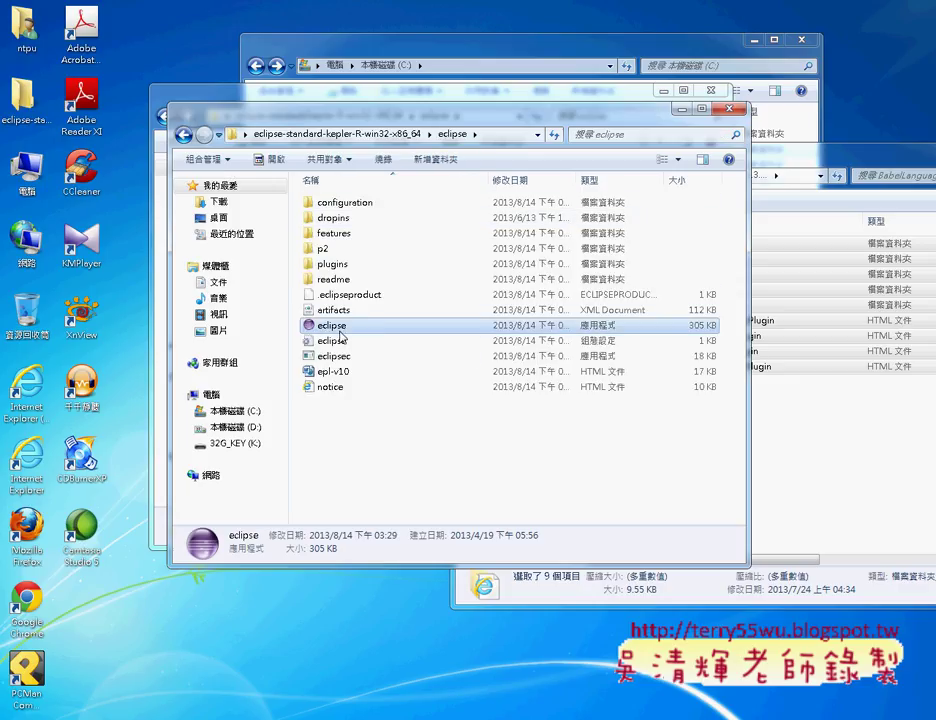
left_click(545, 379)
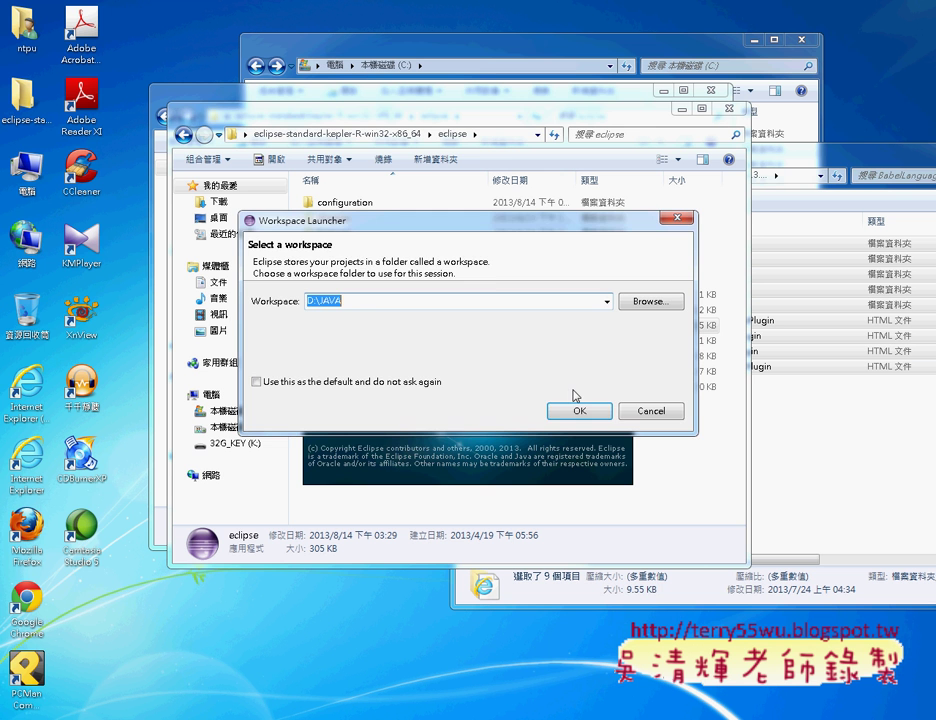
left_click(652, 413)
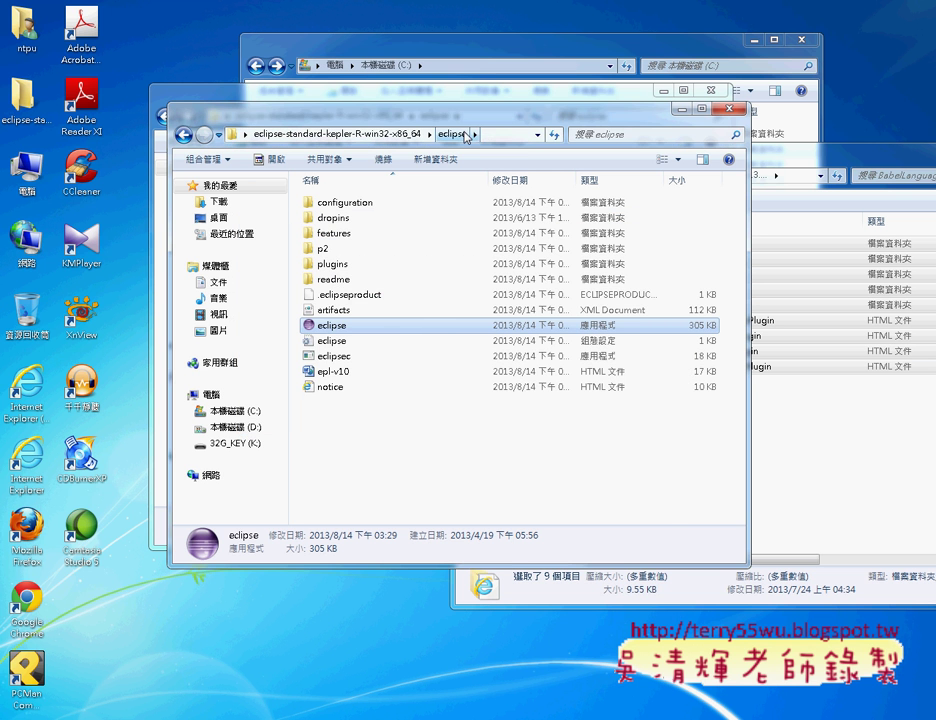
Arrange the Eclipse and Babel zip windows, return from the zip to the Downloads folder and widen its name column
left_click_drag(450, 108, 292, 95)
left_click_drag(819, 156, 366, 120)
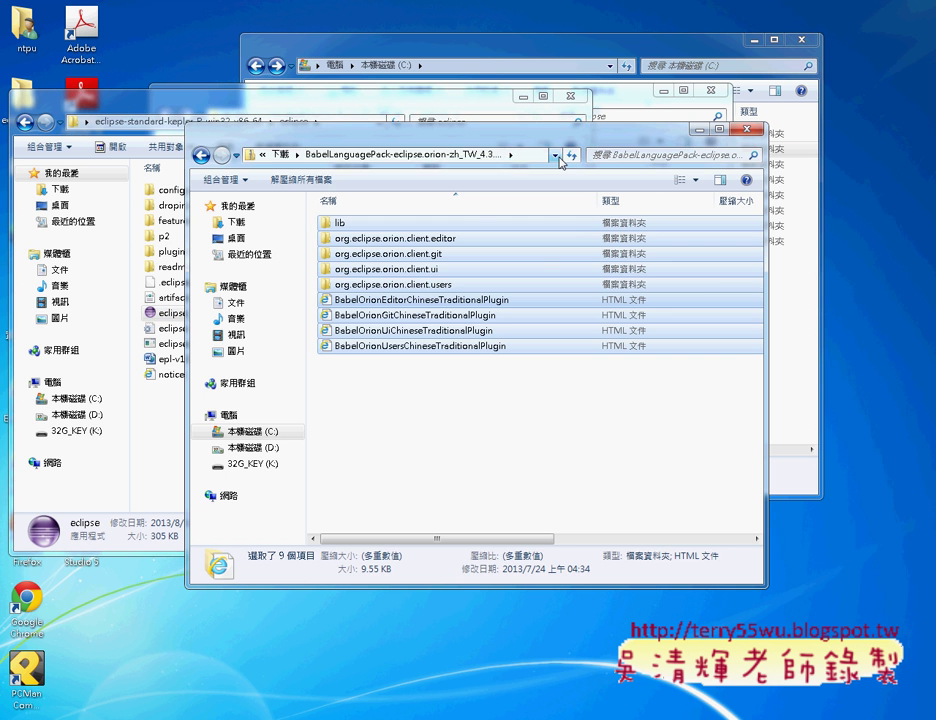
left_click_drag(390, 400, 426, 215)
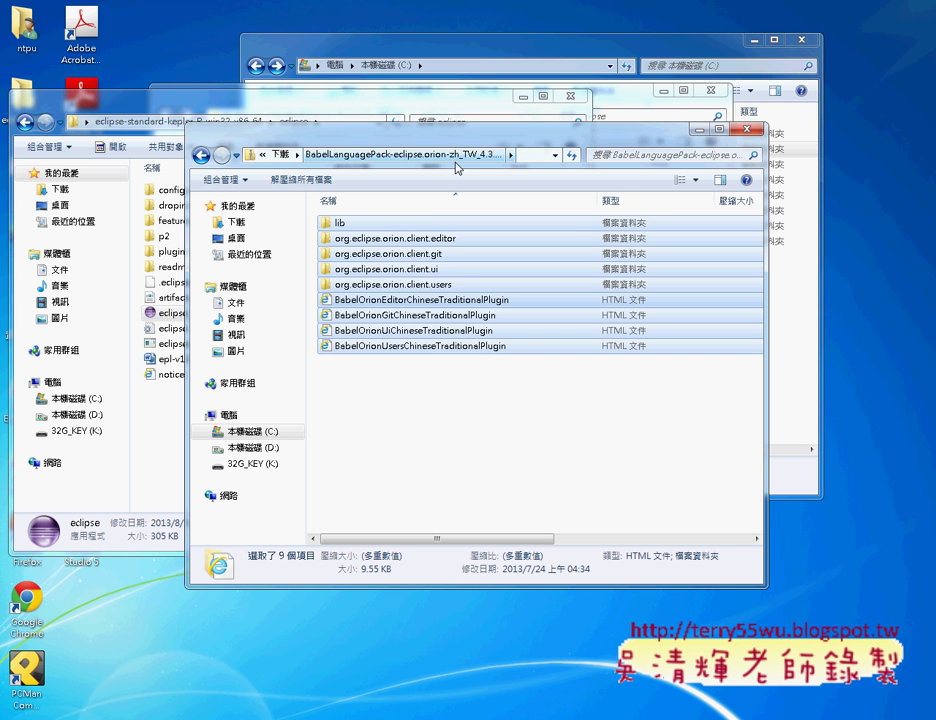
left_click(201, 157)
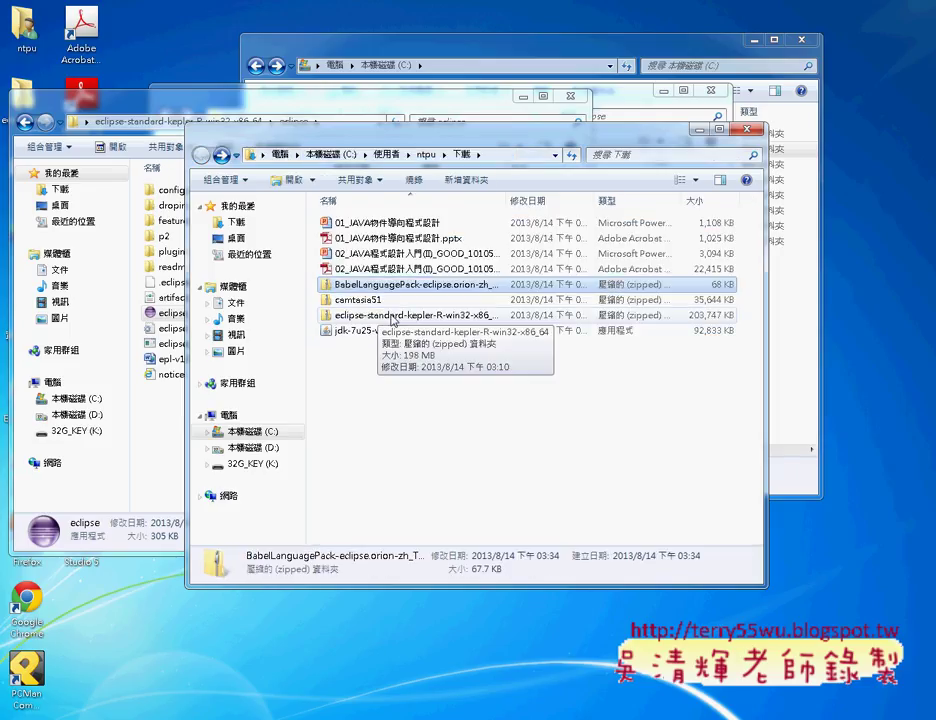
left_click_drag(510, 210, 645, 211)
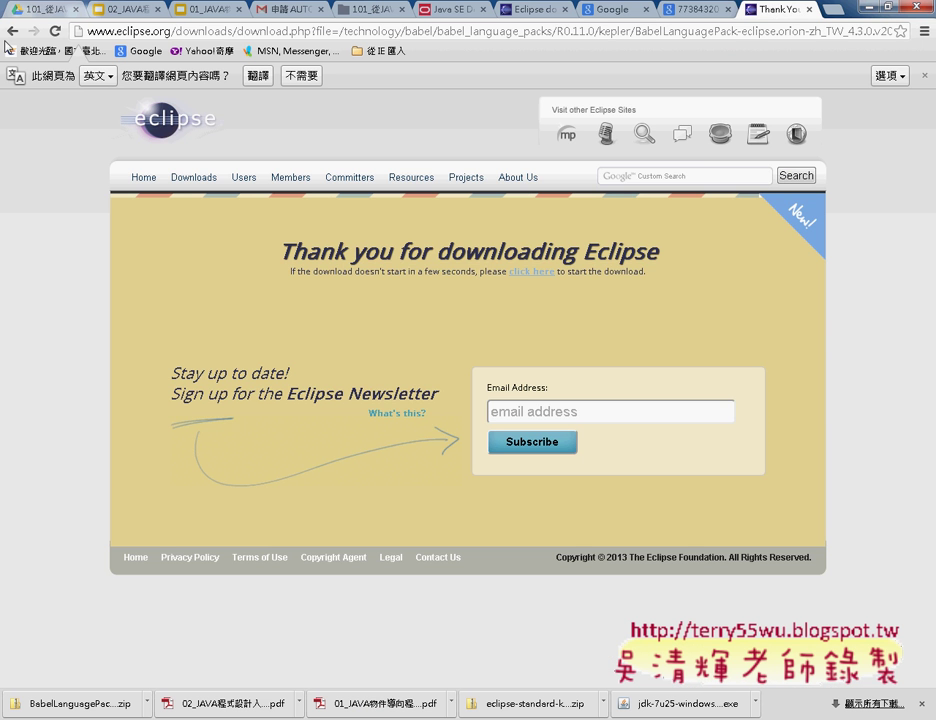
In Chrome, return to the Babel list and download BabelLanguagePack-eclipse-zh_TW_4.3.0.v20130724043401.zip from the Taiwan Providence University mirror
left_click(10, 34)
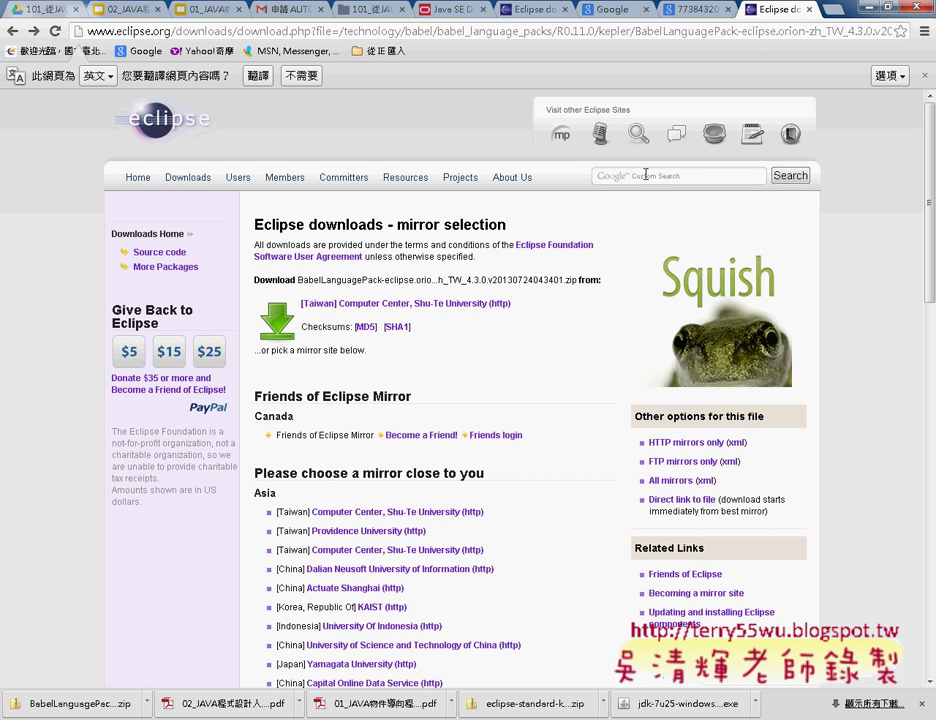
left_click(645, 175)
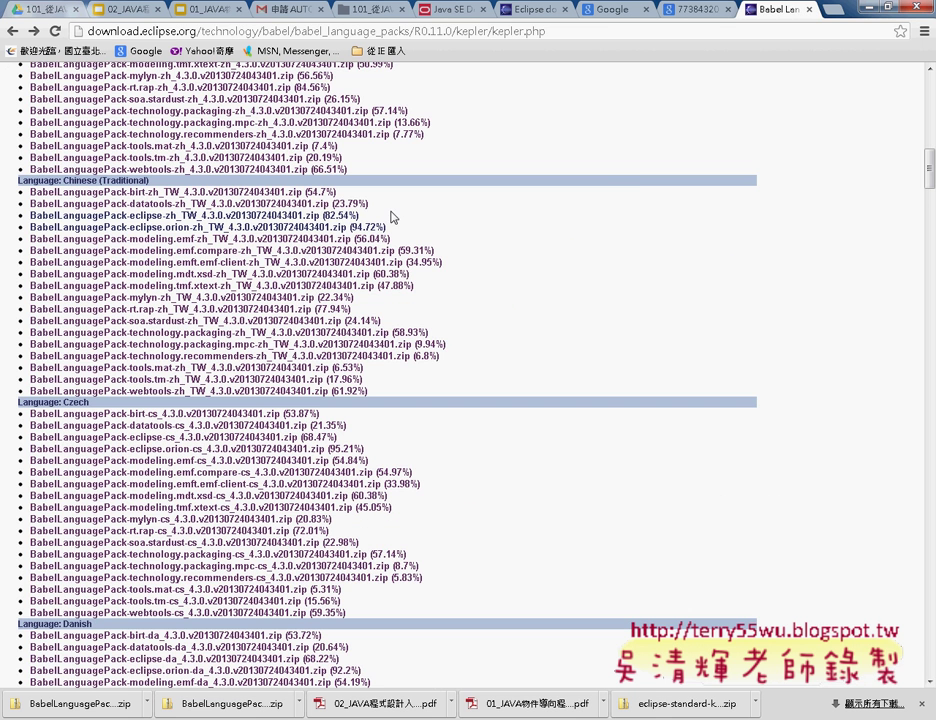
left_click_drag(378, 222, 29, 216)
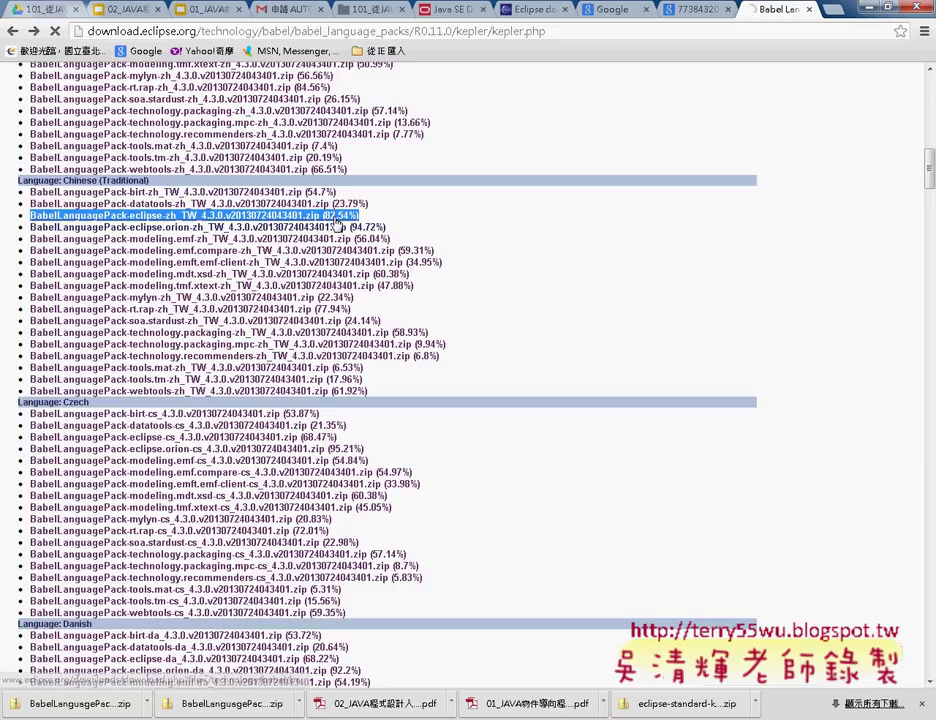
left_click(380, 216)
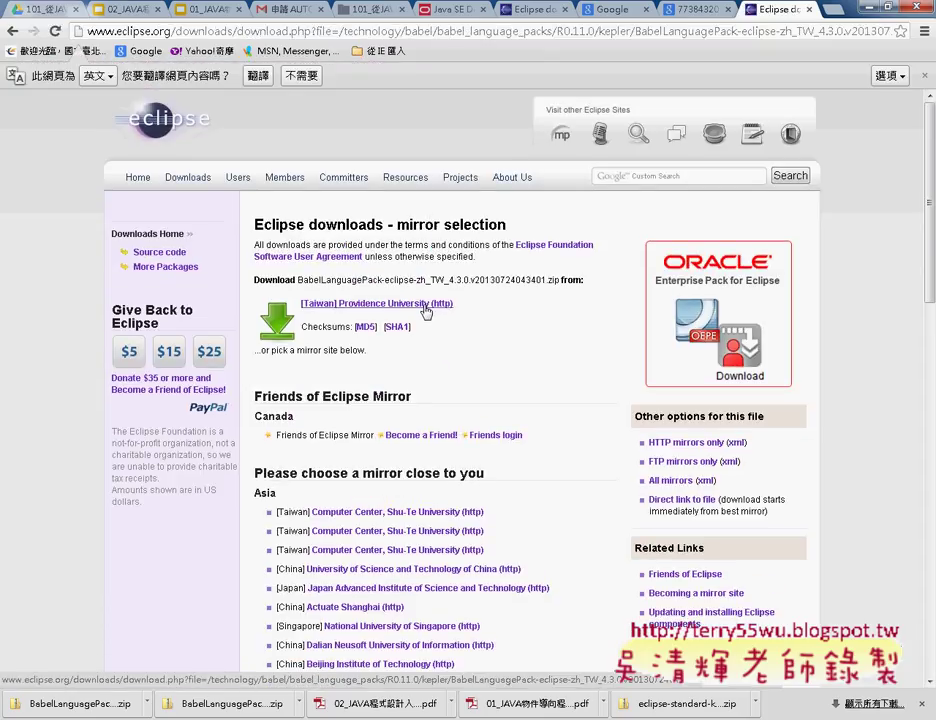
left_click(421, 306)
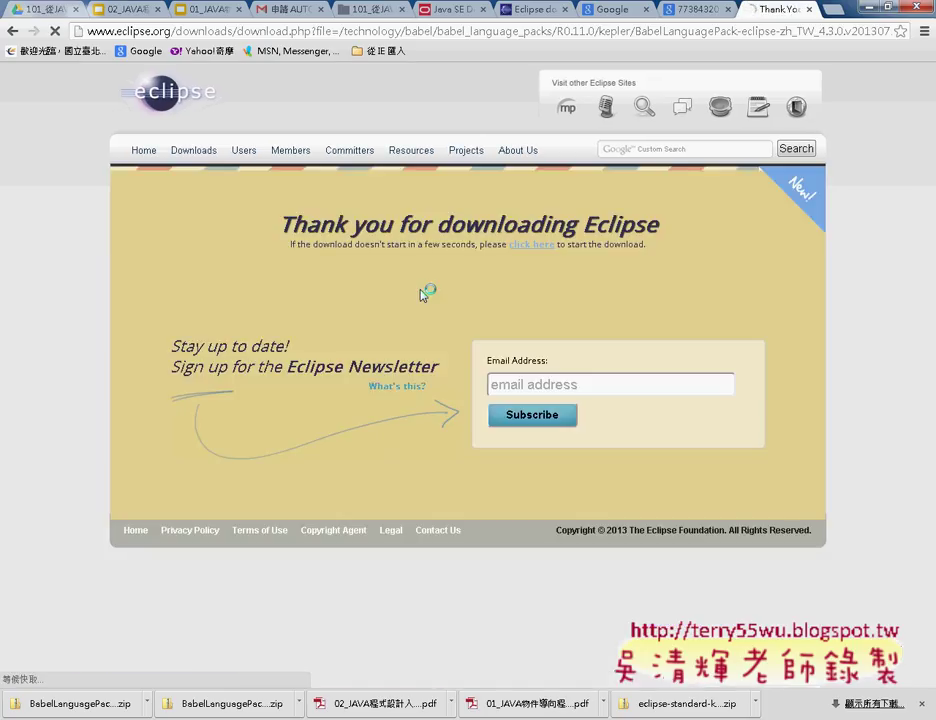
Show the newly downloaded BabelLanguagePack-eclipse-zh_TW zip in its folder and open the archive
left_click(299, 704)
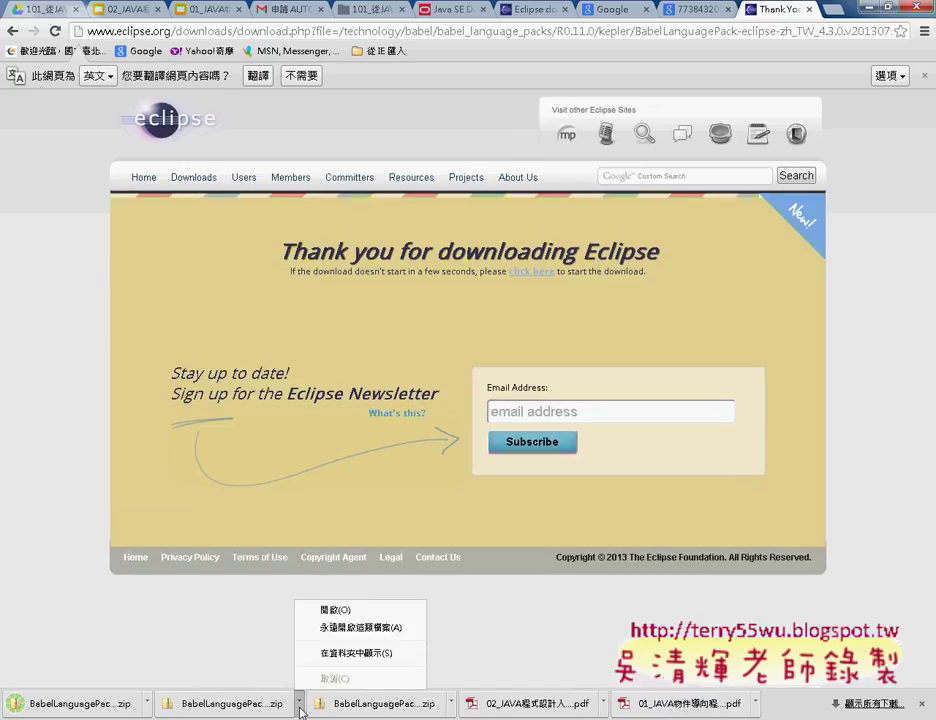
left_click(147, 705)
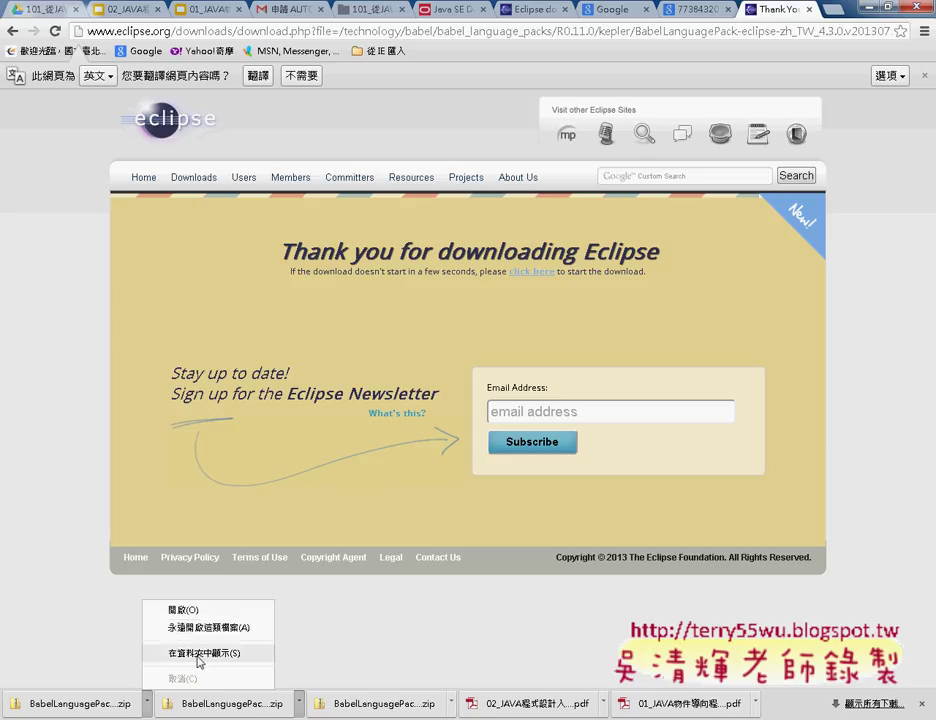
left_click(199, 655)
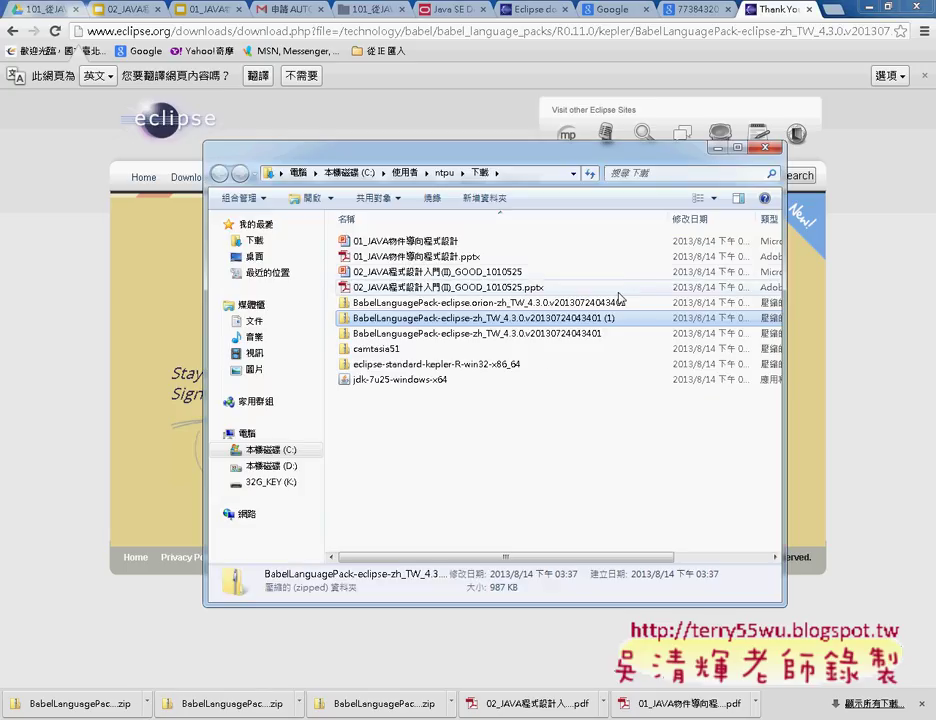
double_click(534, 320)
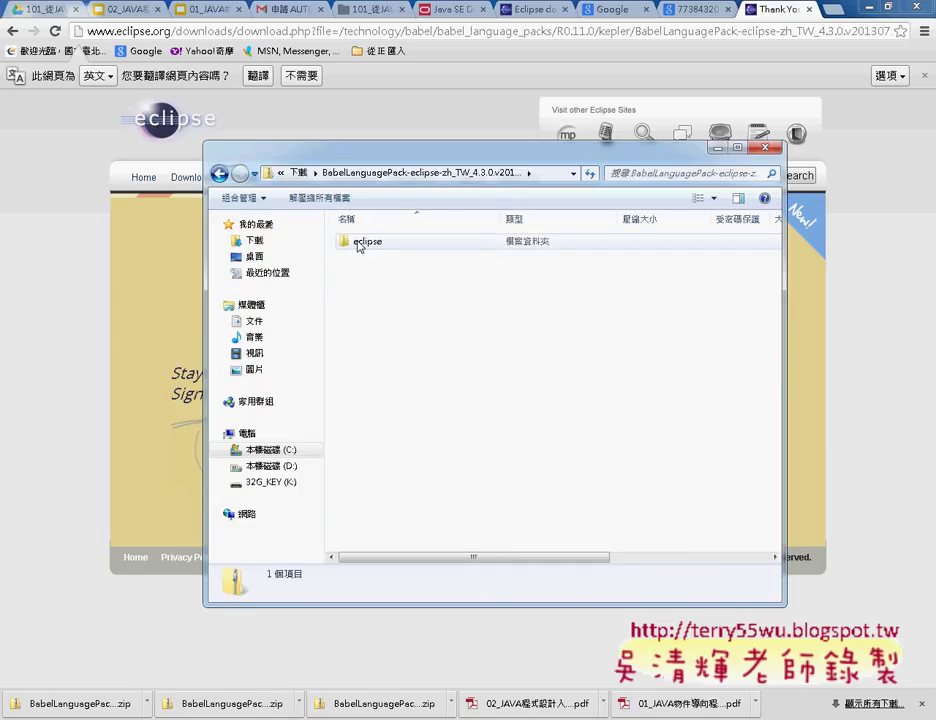
Place the zip window beside the installed Eclipse folder, open the archive's eclipse folder and close the duplicate archive window
key("alt+Tab")
key("super+Down")
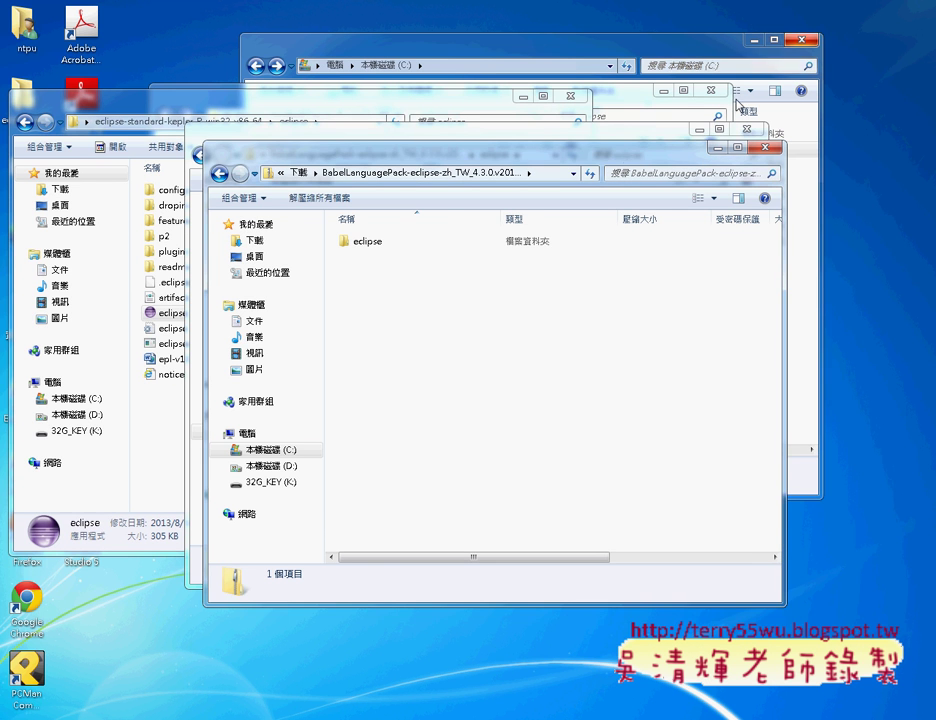
left_click_drag(580, 170, 762, 206)
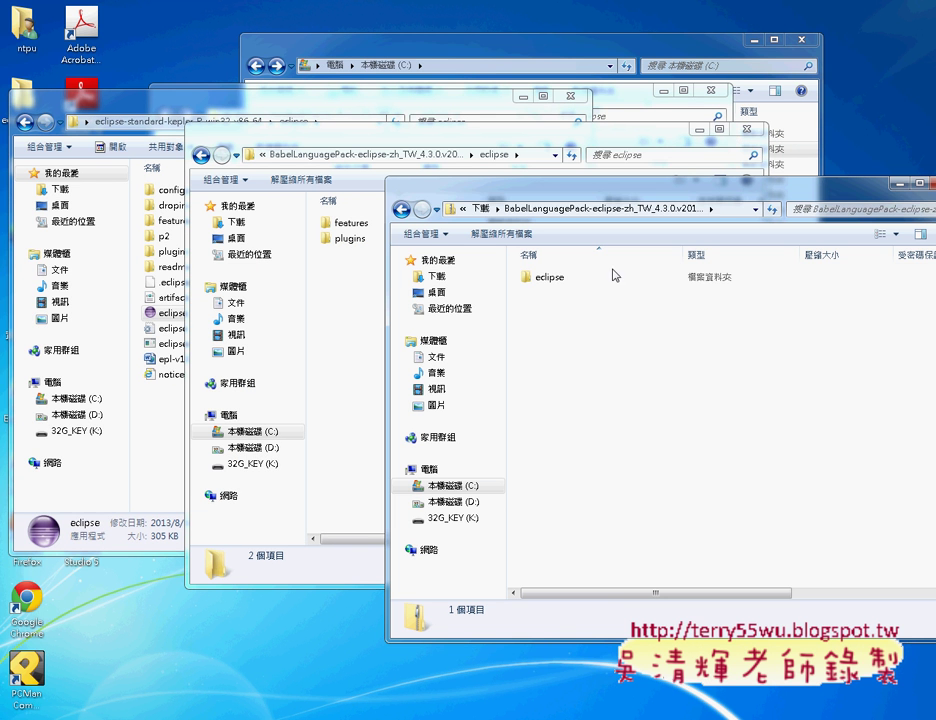
double_click(556, 284)
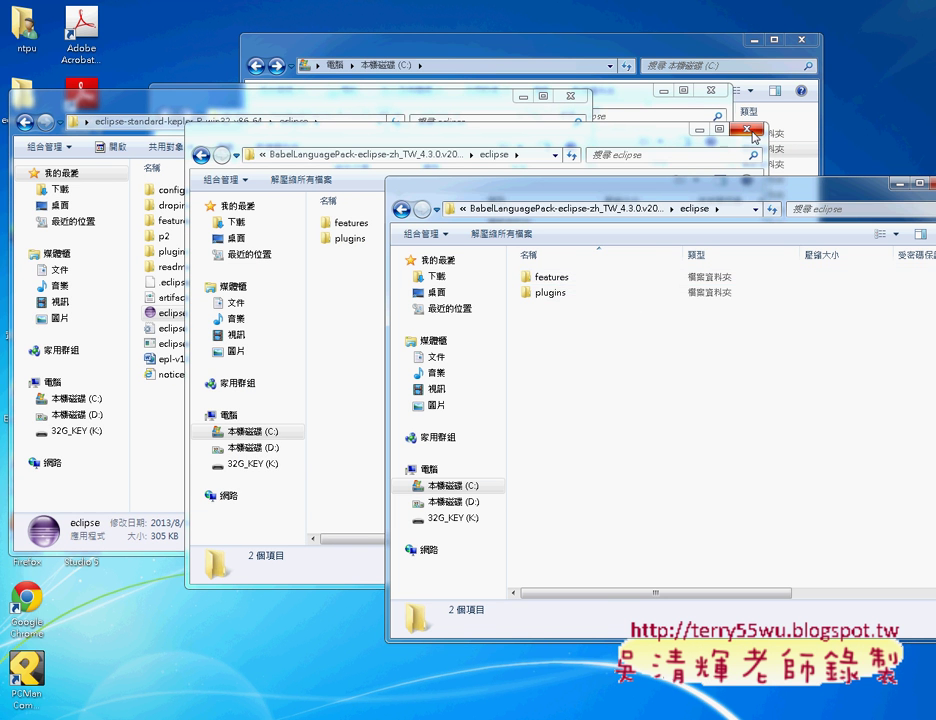
left_click(745, 128)
Copy the archive's features and plugins folders into the installed eclipse folder, merging them with the existing folders of the same names
left_click_drag(628, 335, 226, 494)
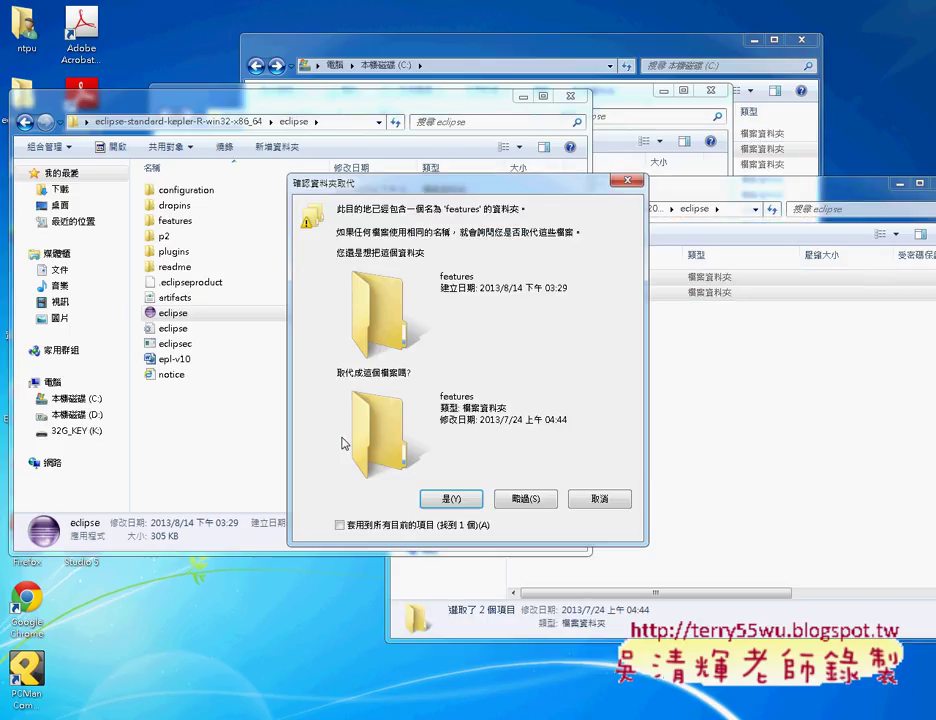
left_click(452, 502)
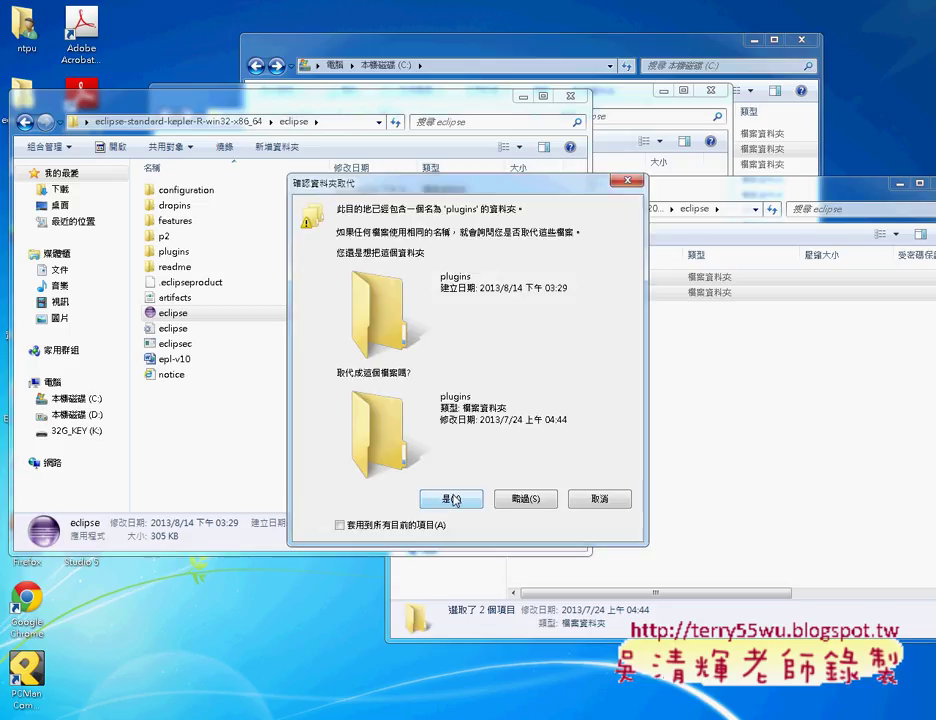
left_click(339, 524)
left_click(458, 500)
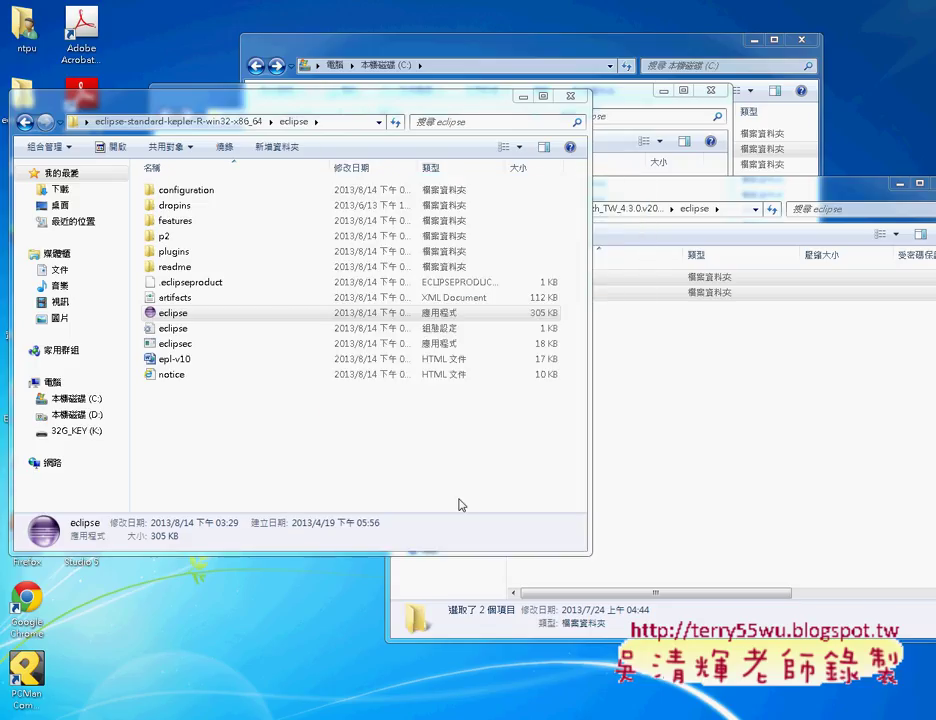